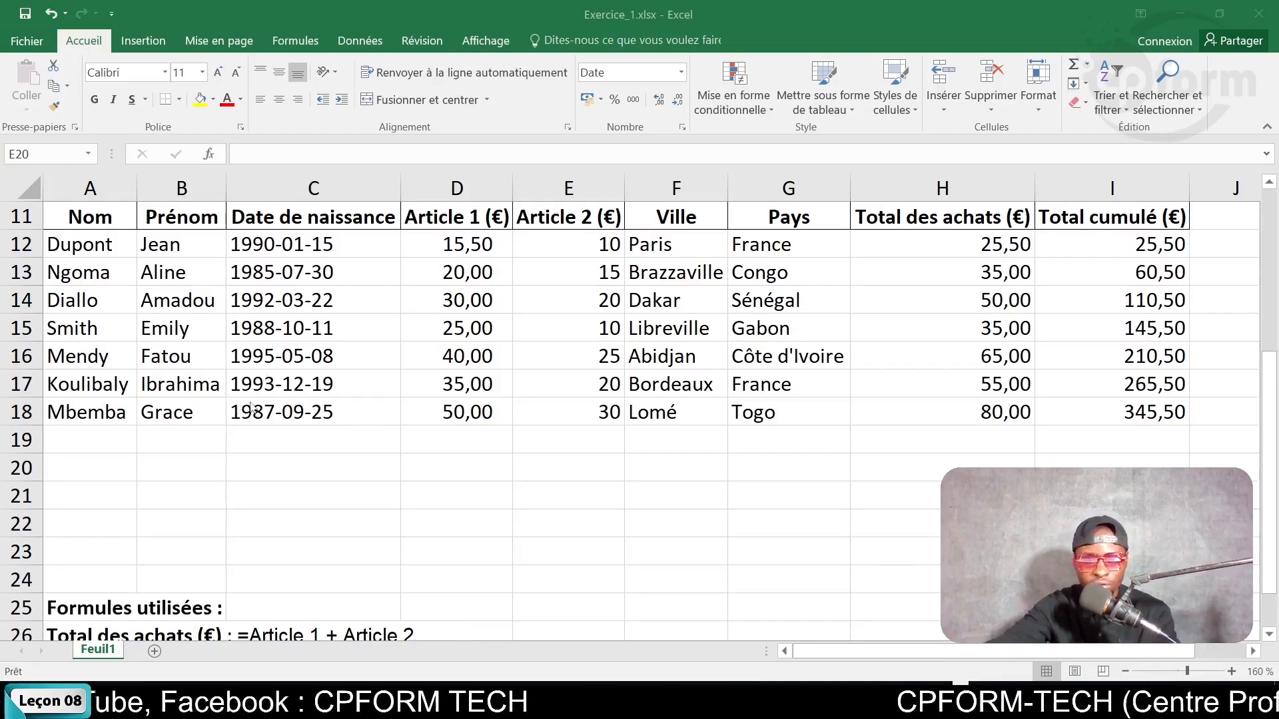
left_click(192, 408)
left_click(197, 385)
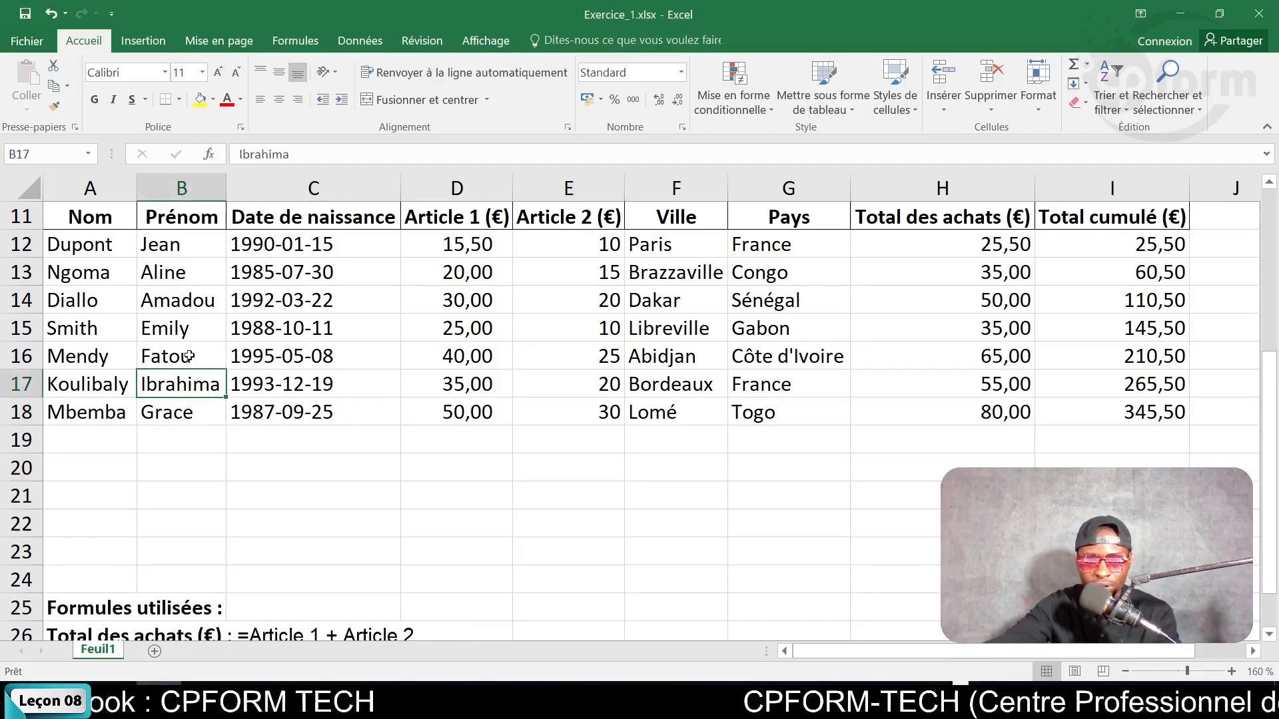
left_click(203, 367)
left_click_drag(202, 367, 357, 414)
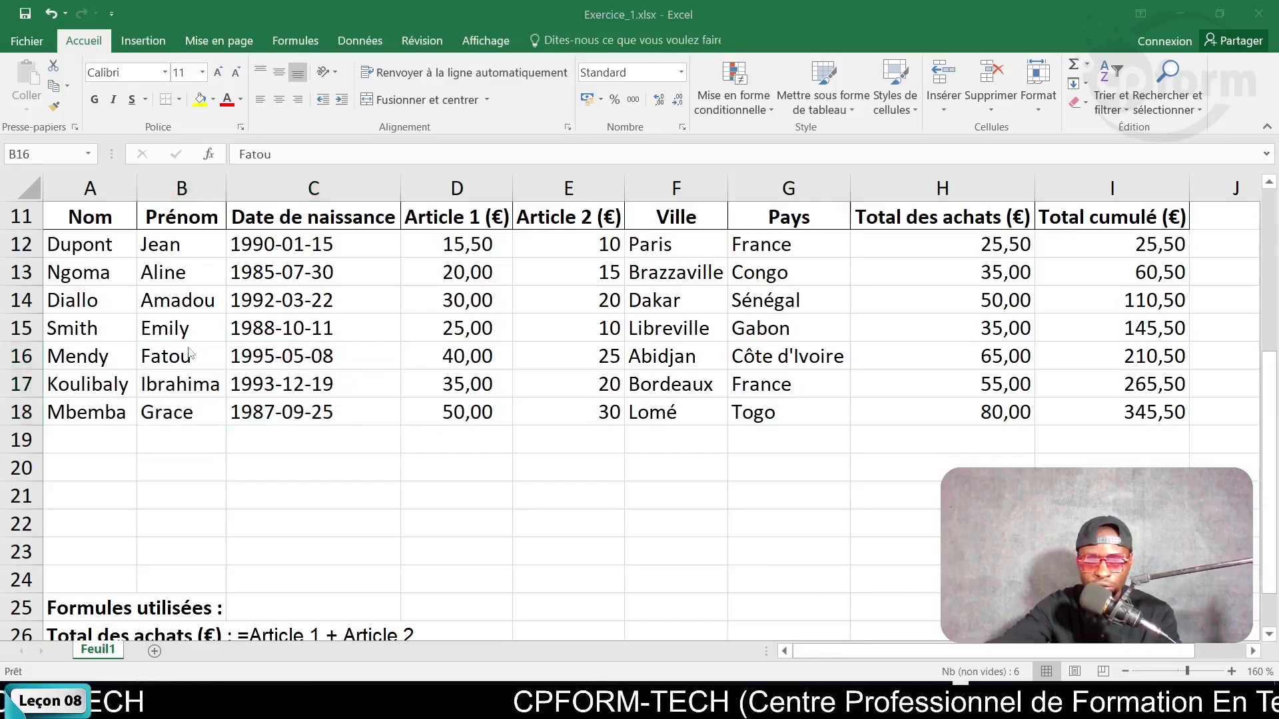
left_click(233, 441)
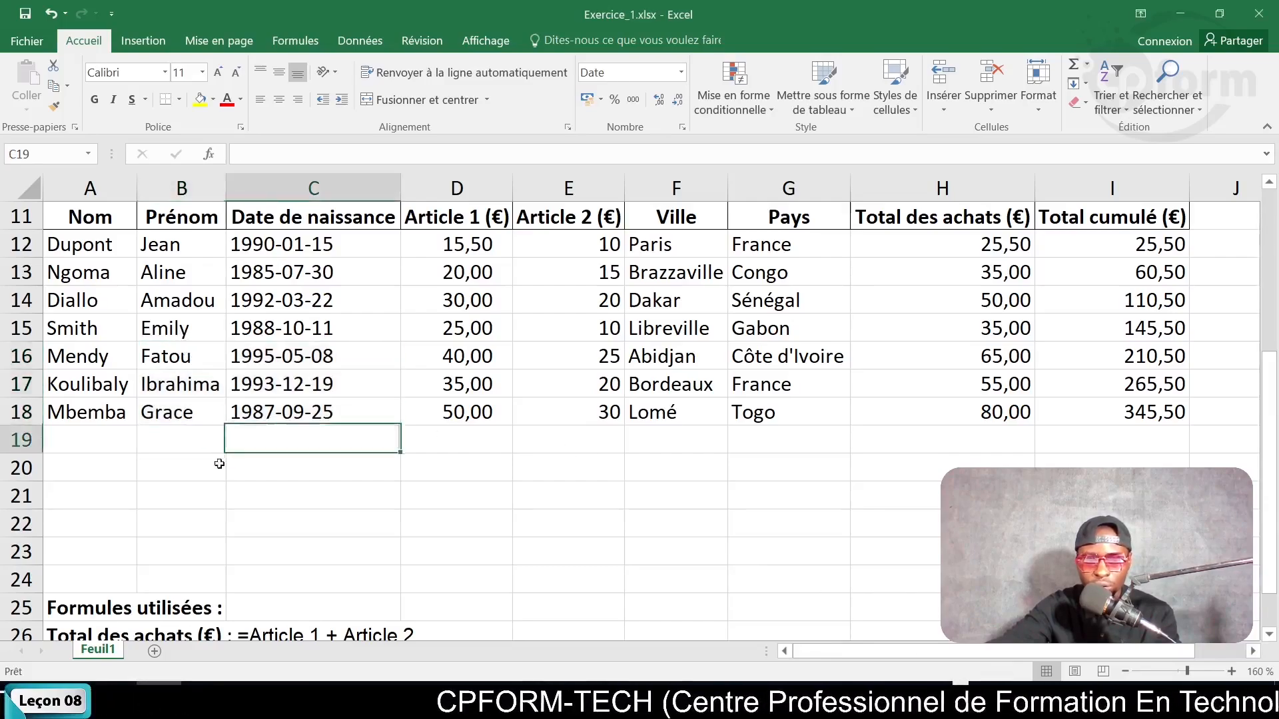
left_click_drag(170, 360, 321, 406)
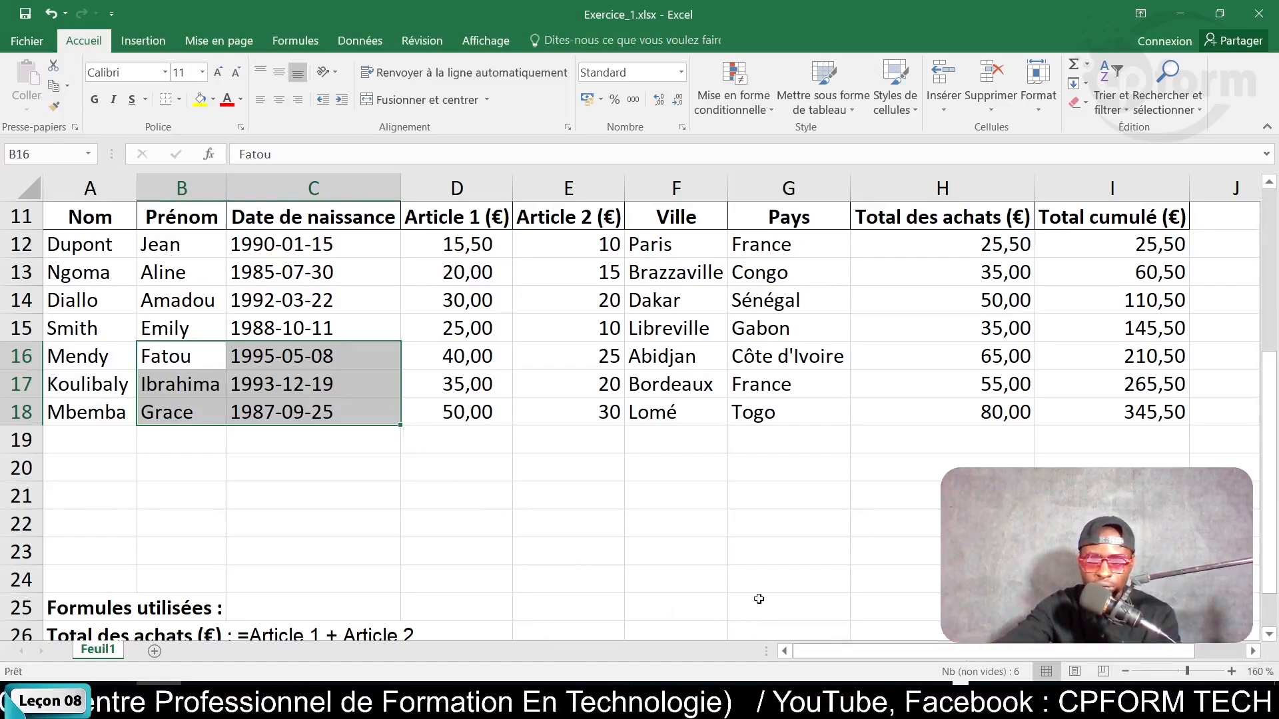
Step: Copy the first two name entries in A12:B13 and paste them into B20:C21
key("super+plus")
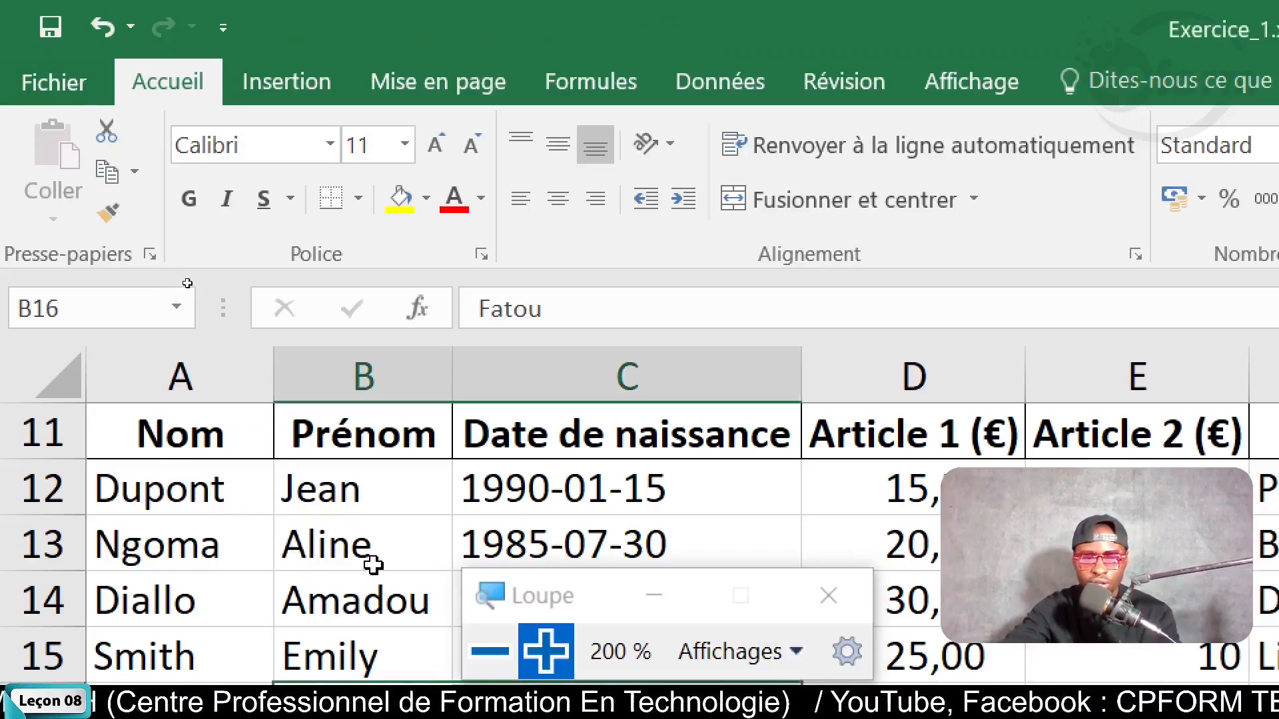
left_click_drag(143, 491, 389, 540)
key("super+c")
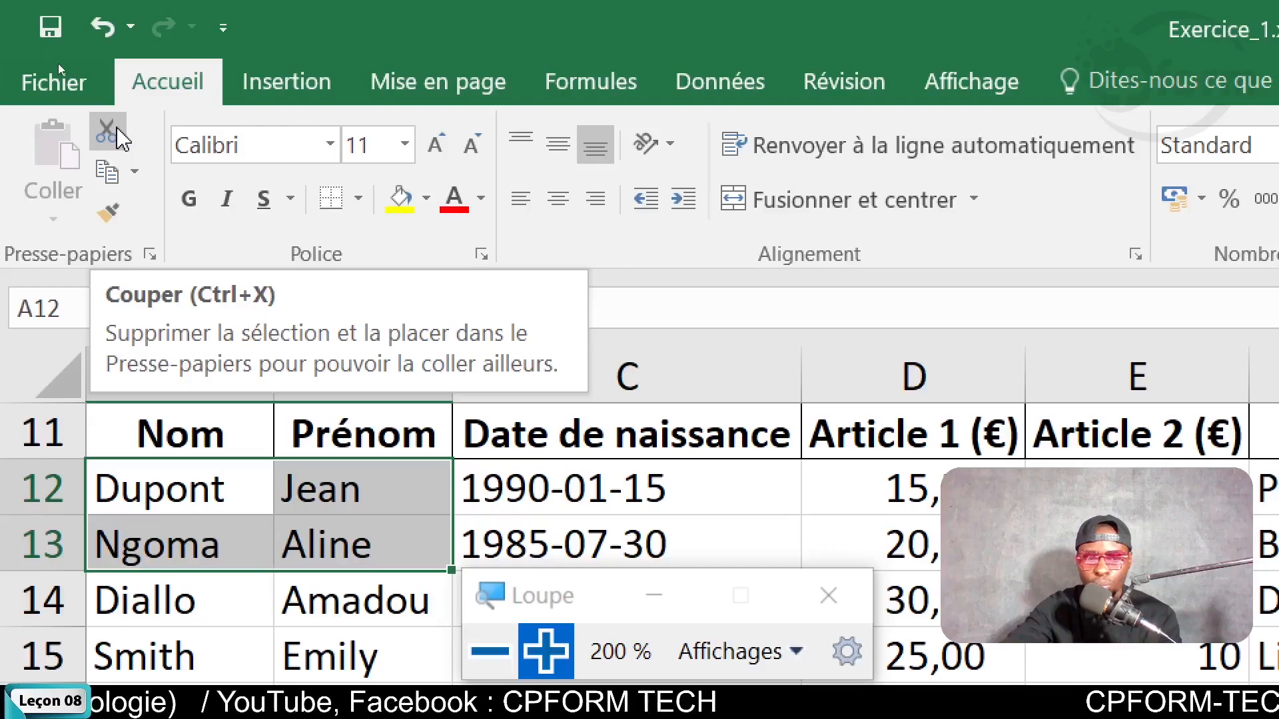
left_click(107, 174)
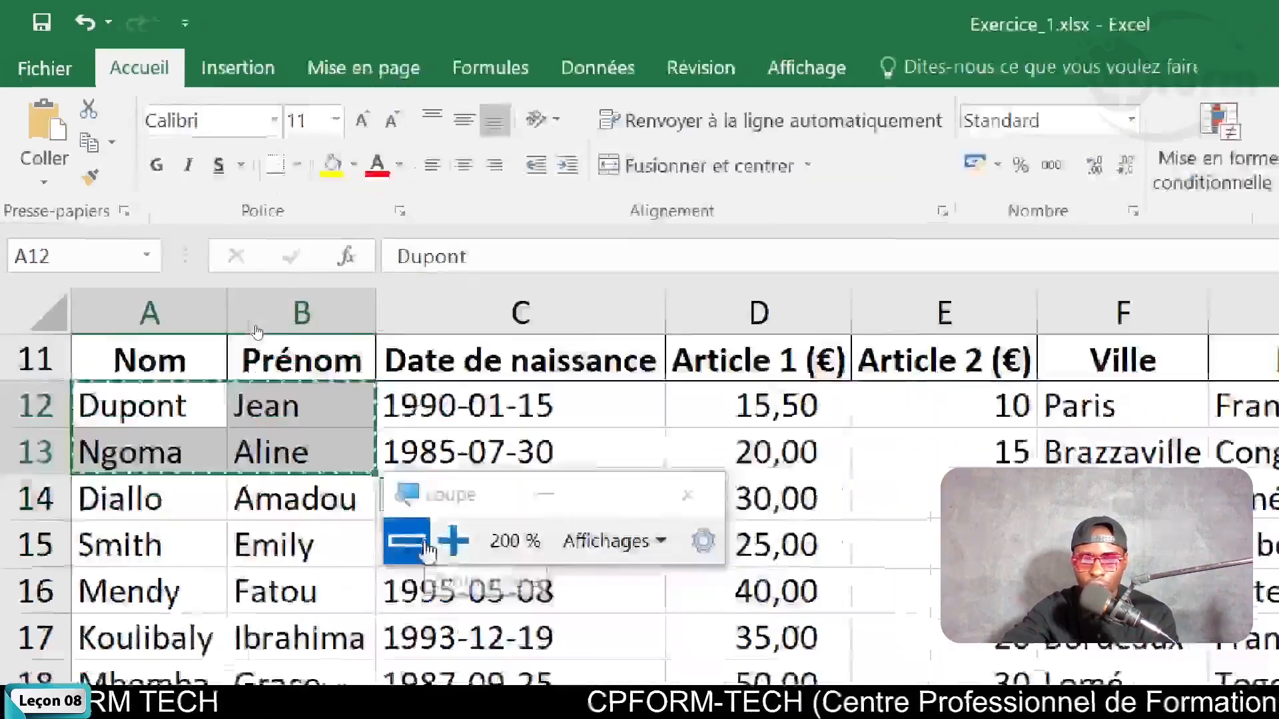
left_click(424, 544)
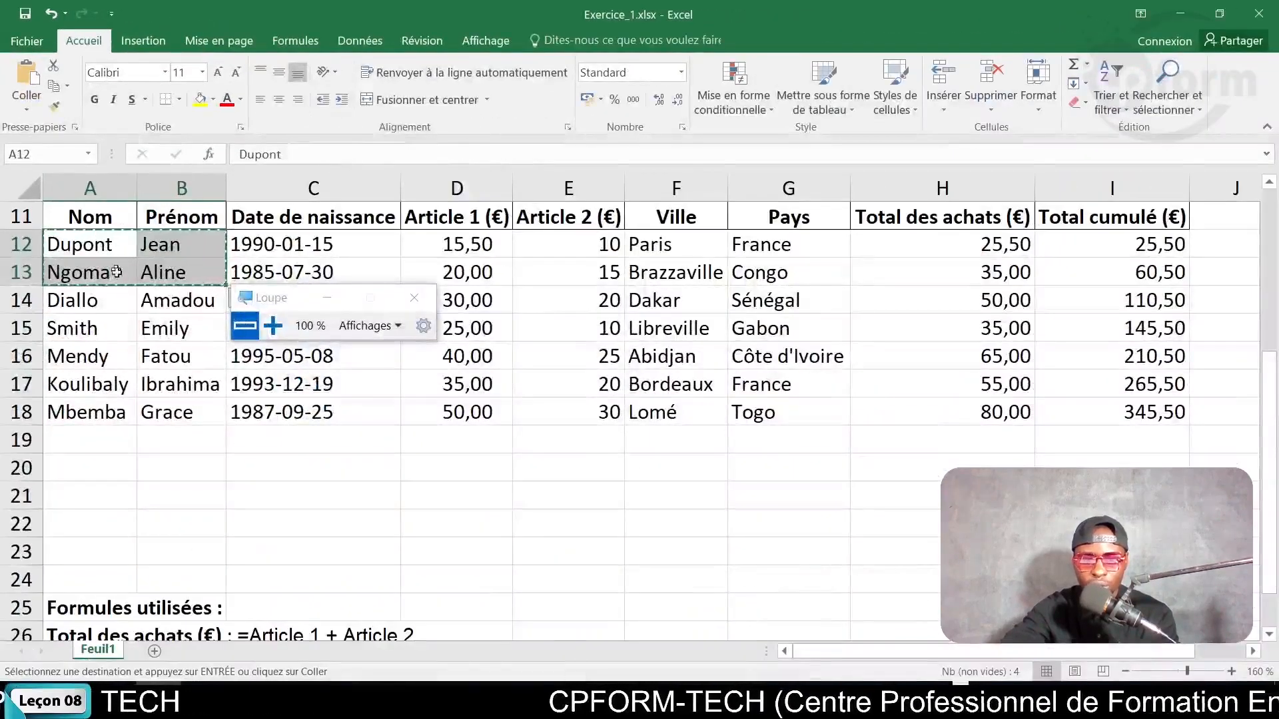
left_click_drag(182, 463, 280, 500)
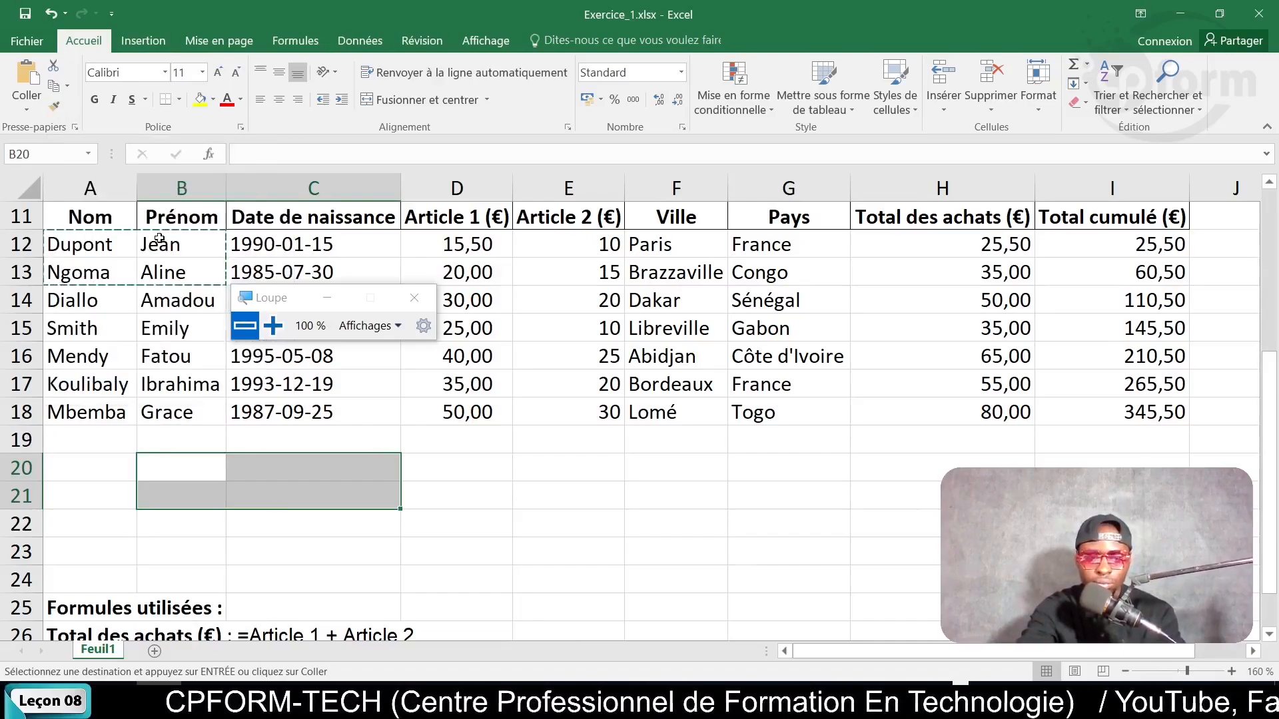
key("alt")
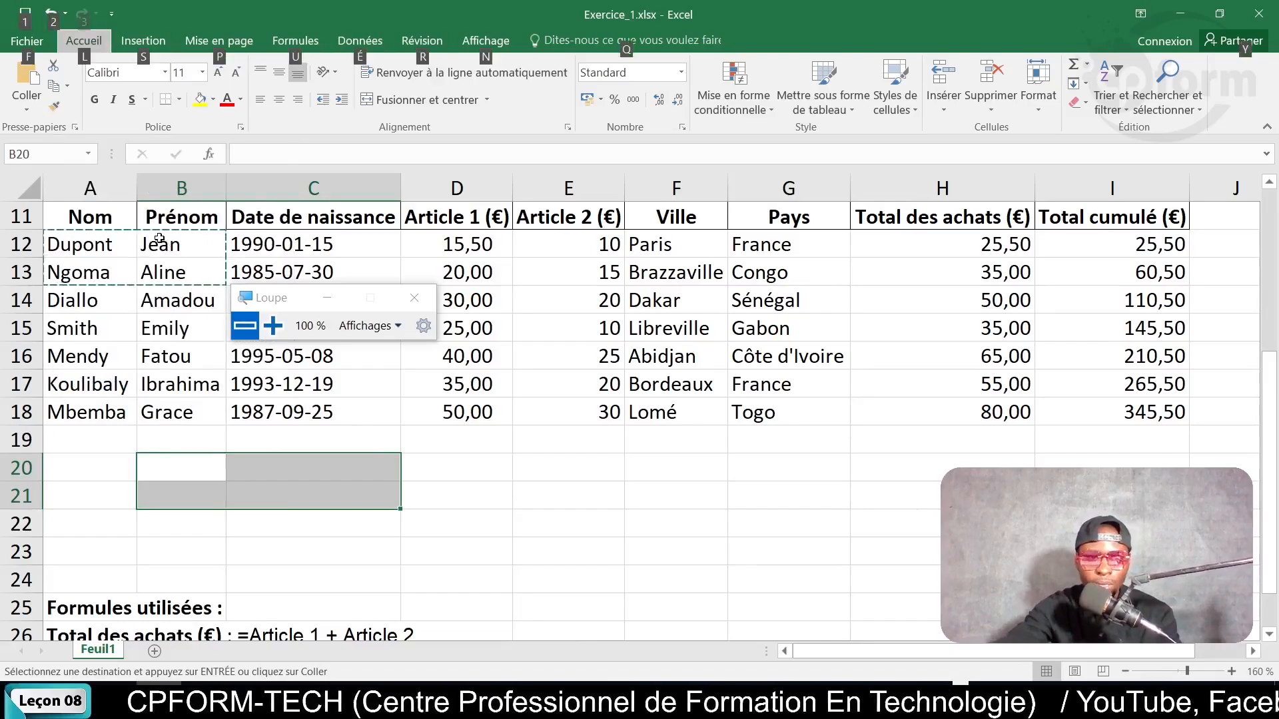
left_click(28, 75)
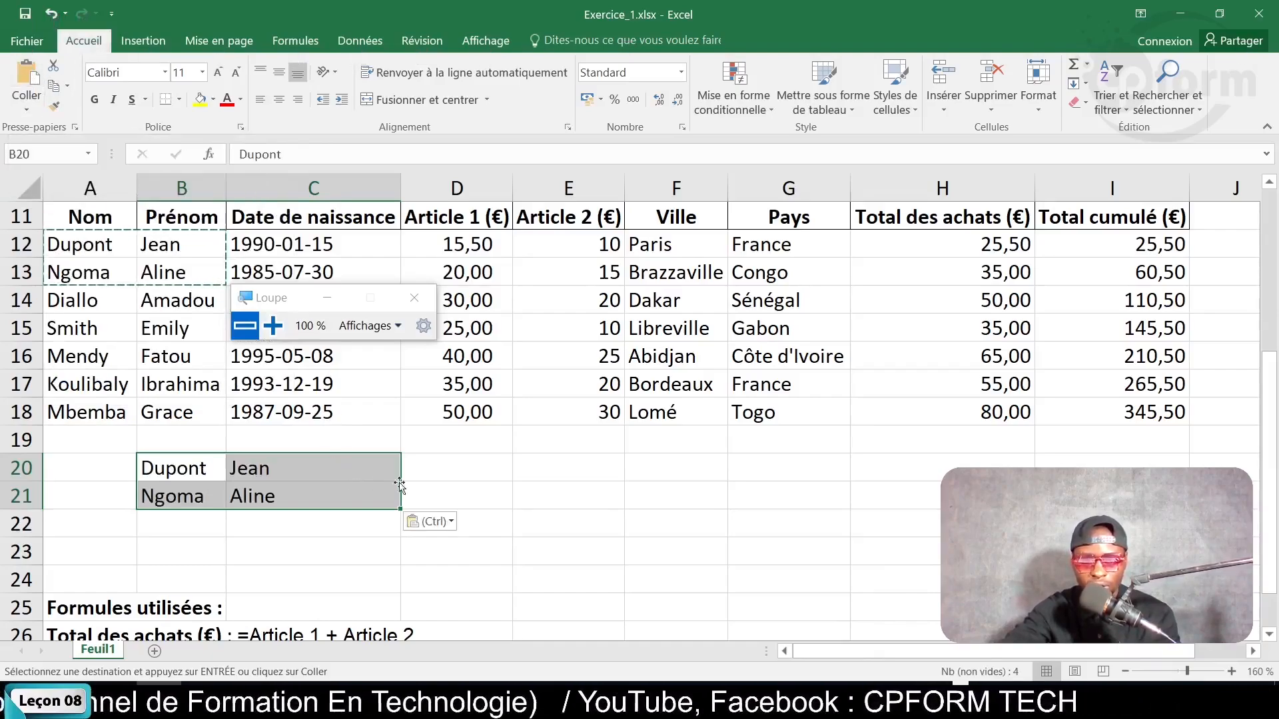
left_click(442, 473)
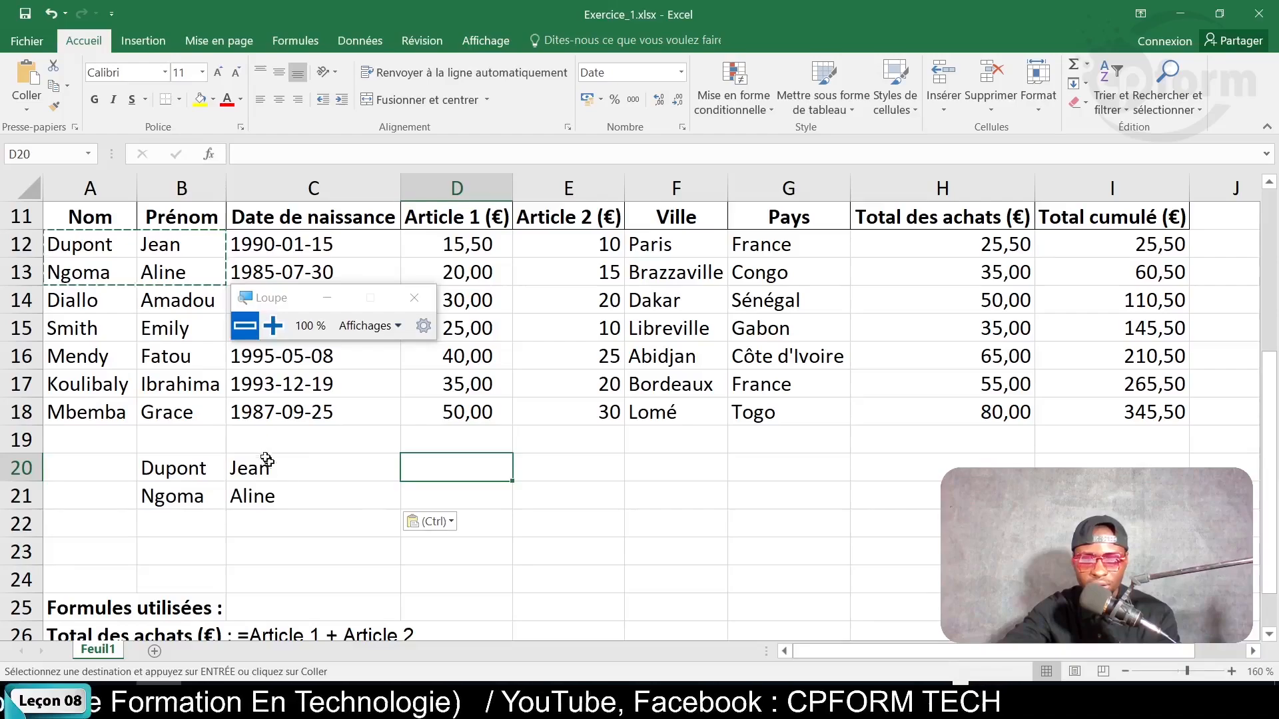
Step: Copy the range A12:B13 and fill it rightward so column B repeats column A's values
left_click(110, 246)
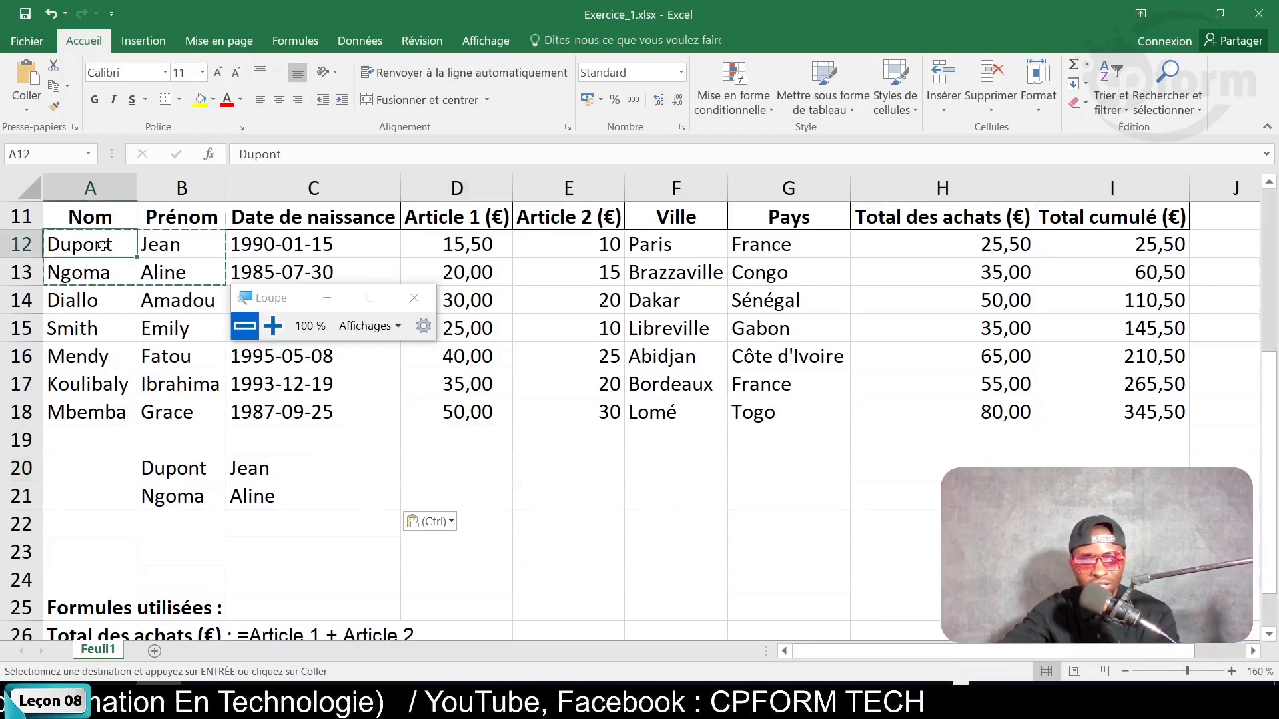
left_click_drag(103, 246, 169, 268)
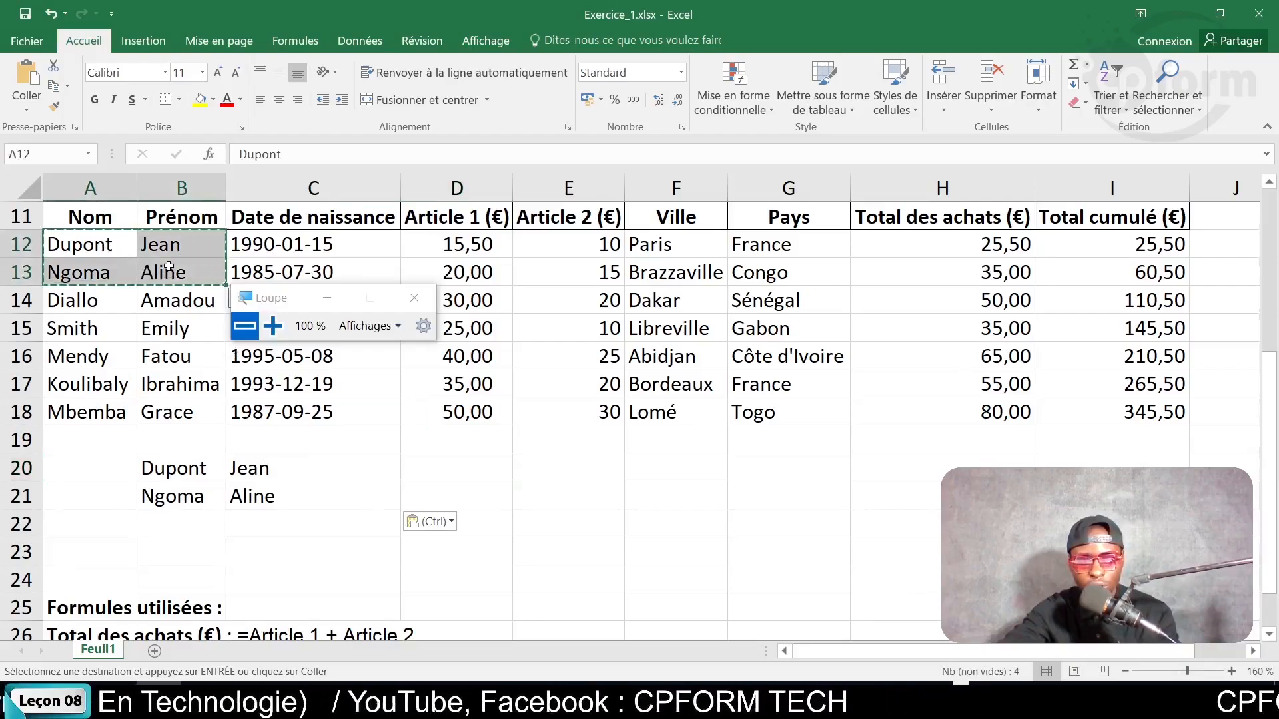
key("ctrl+c")
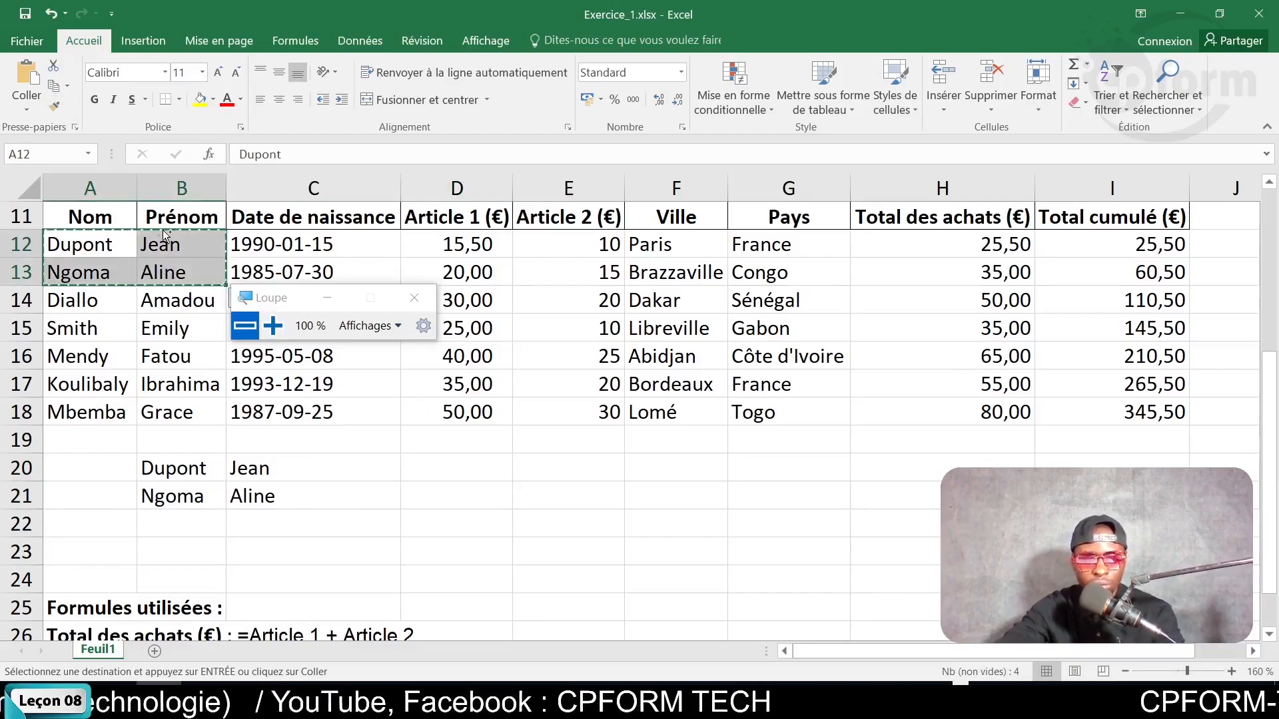
key("ctrl+r")
Step: Cut the contents of A12:B13 and paste them into D20:E21
left_click(81, 242)
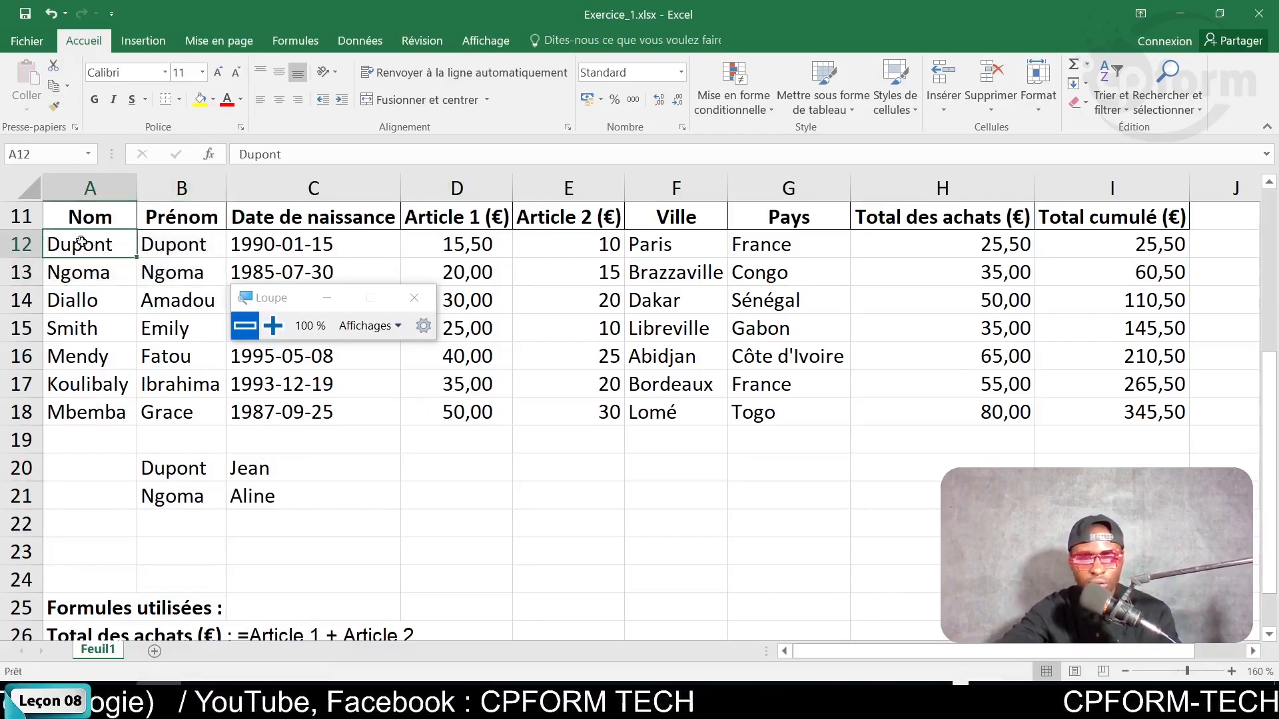
left_click_drag(81, 242, 163, 268)
left_click_drag(272, 303, 524, 601)
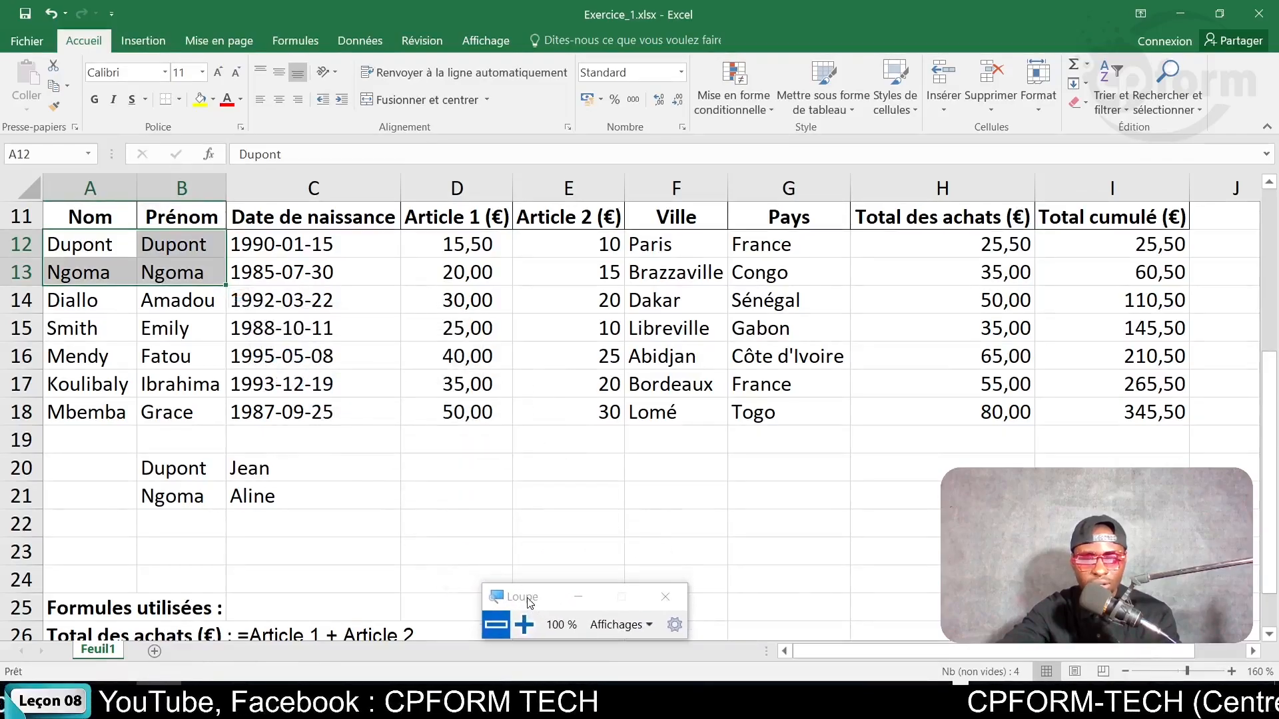
left_click(55, 67)
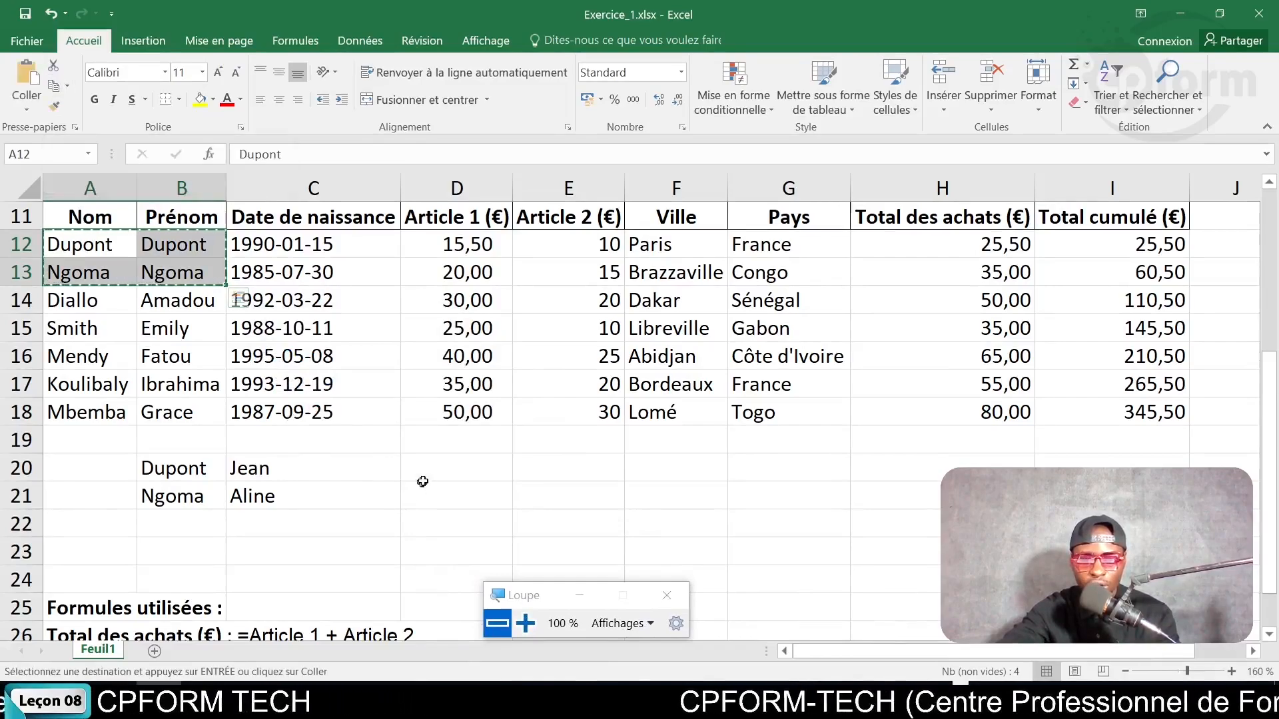
left_click_drag(422, 481, 541, 493)
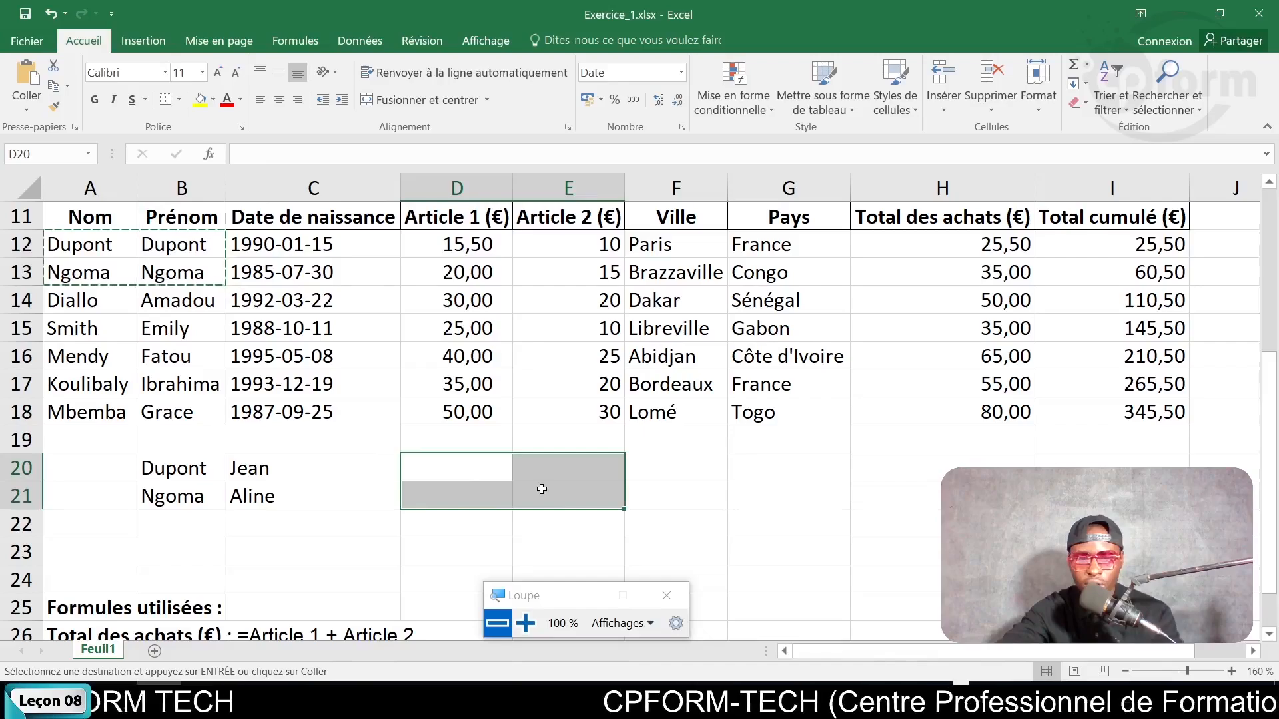
right_click(543, 487)
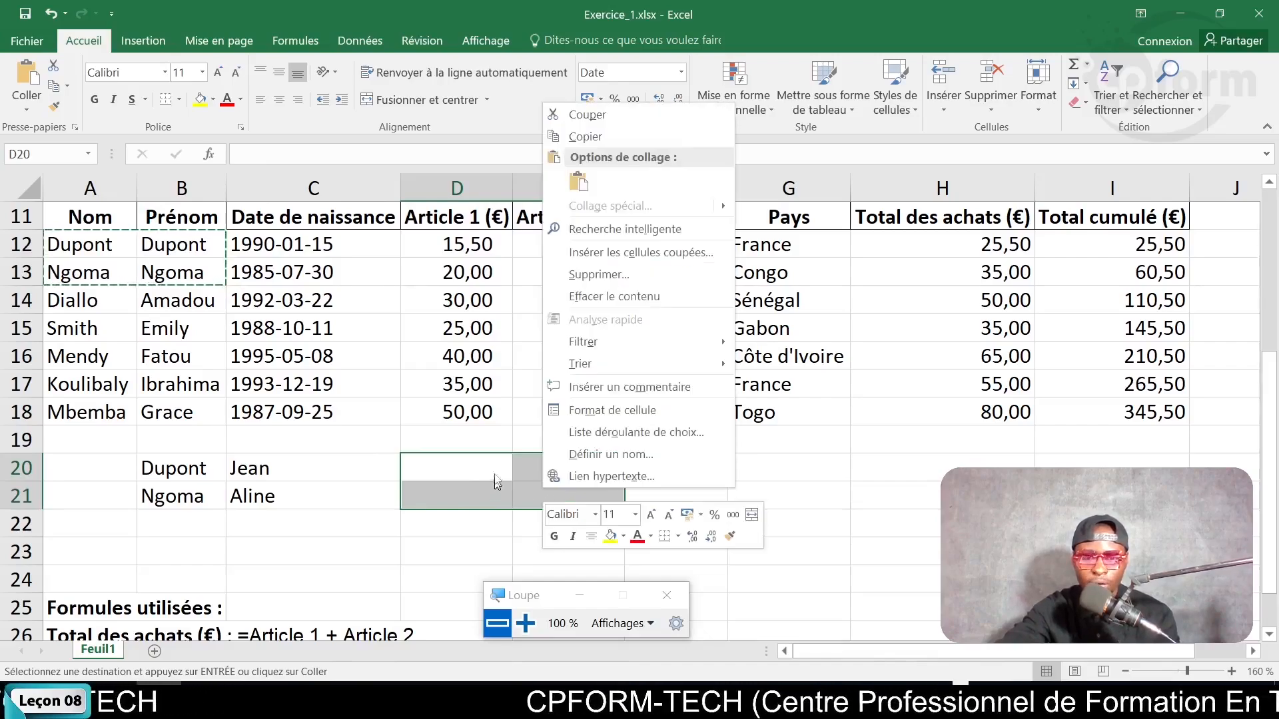
left_click(29, 81)
left_click(29, 81)
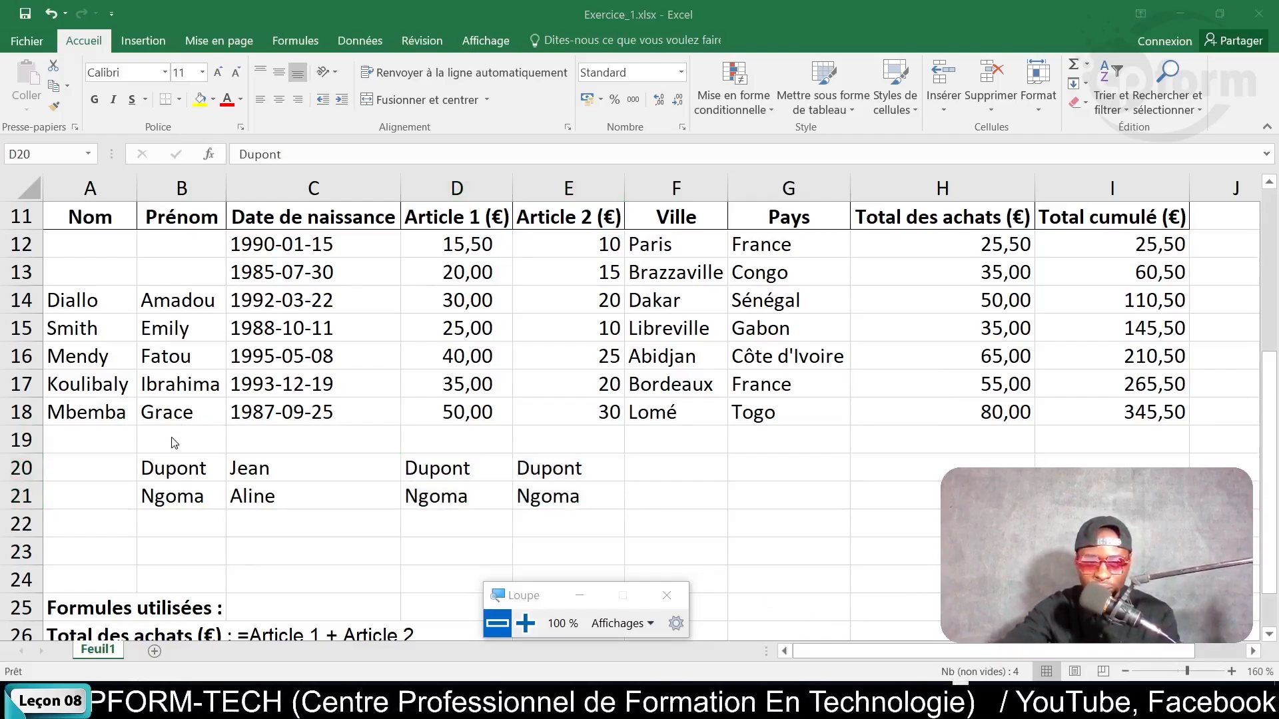
Step: Copy the range B20:C21 and paste it into F20:G21
left_click(184, 471)
left_click_drag(183, 472, 270, 496)
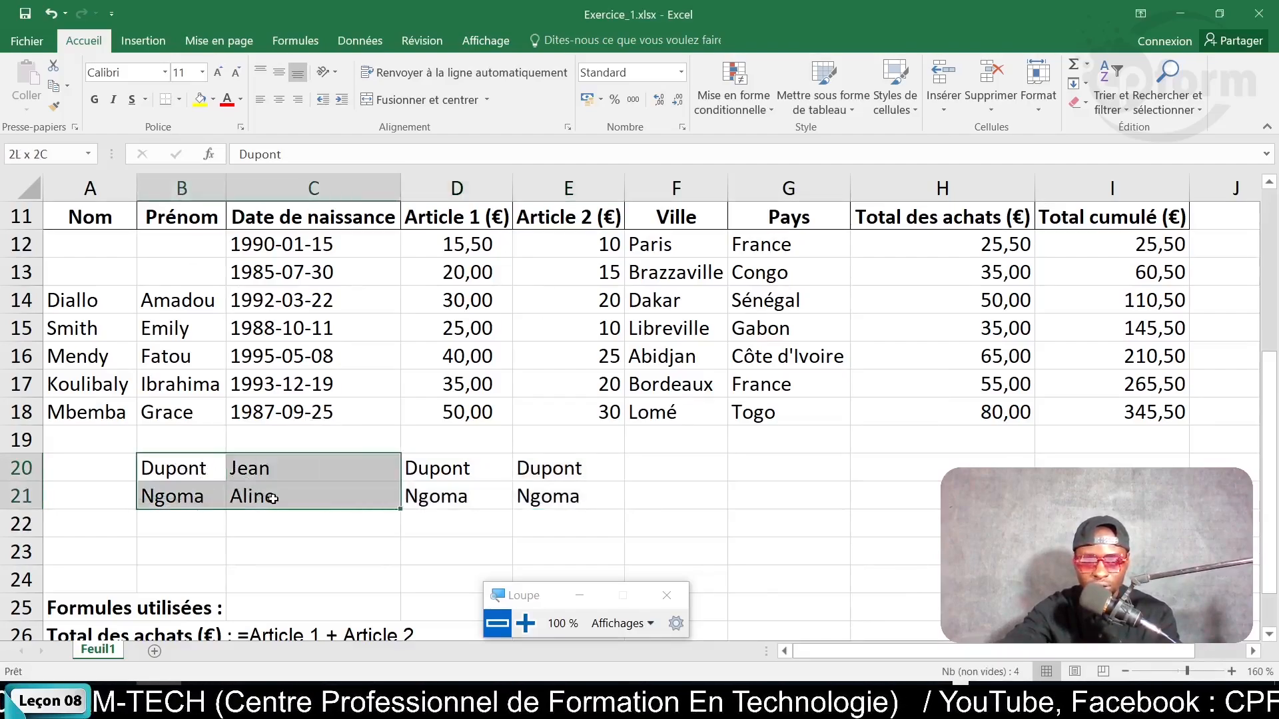
key("ctrl+c")
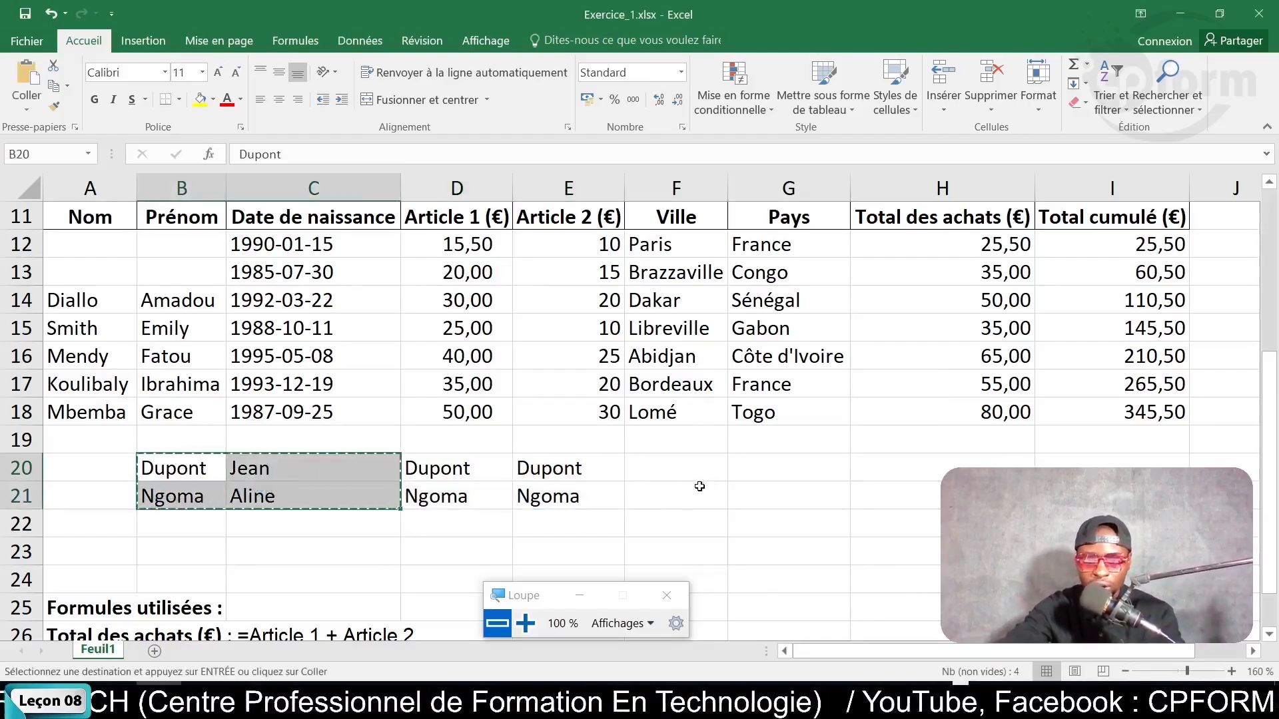
left_click_drag(703, 467, 796, 516)
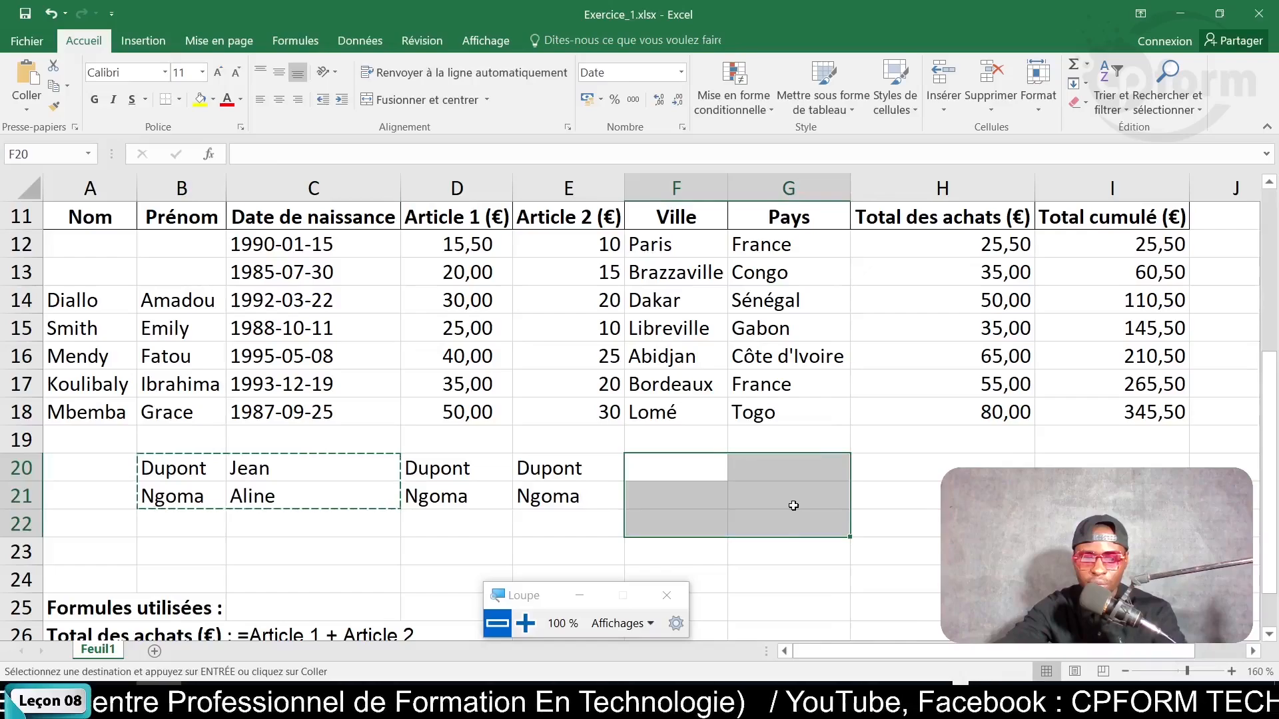
key("ctrl+v")
left_click(619, 550)
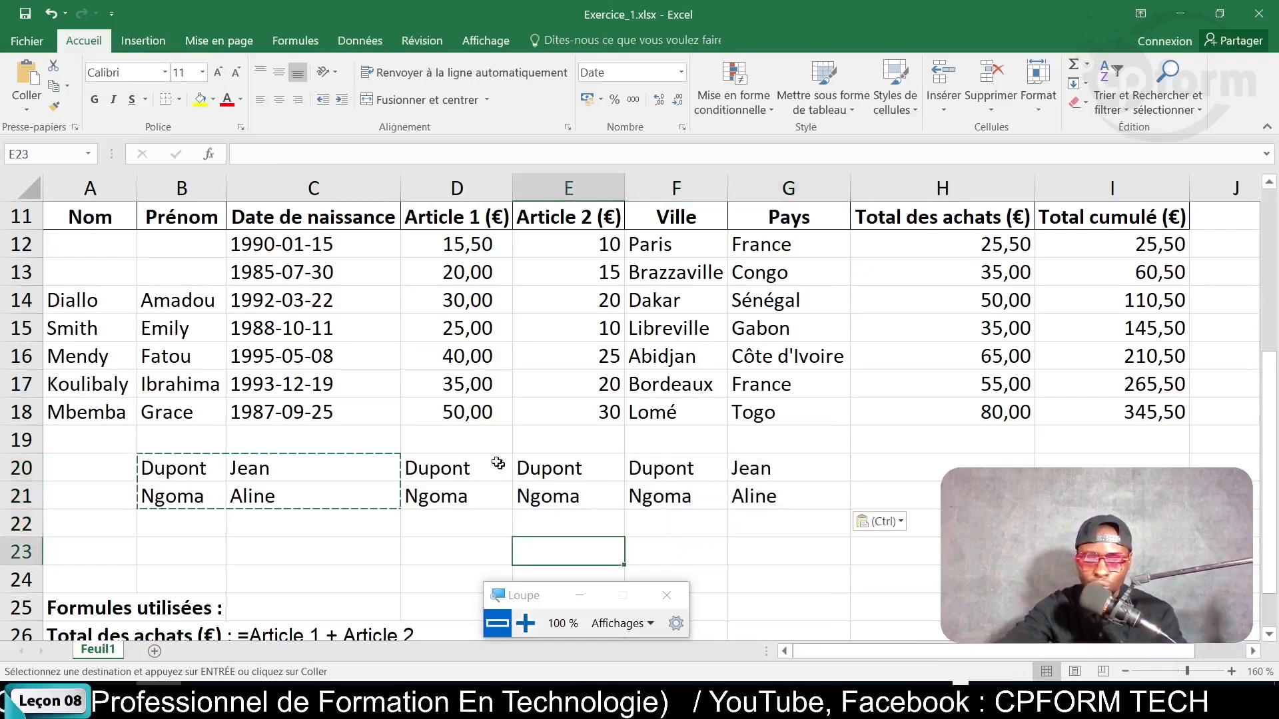
Step: Copy the range D20:E21 and paste it below the data, starting at cell C22
left_click_drag(460, 461, 546, 496)
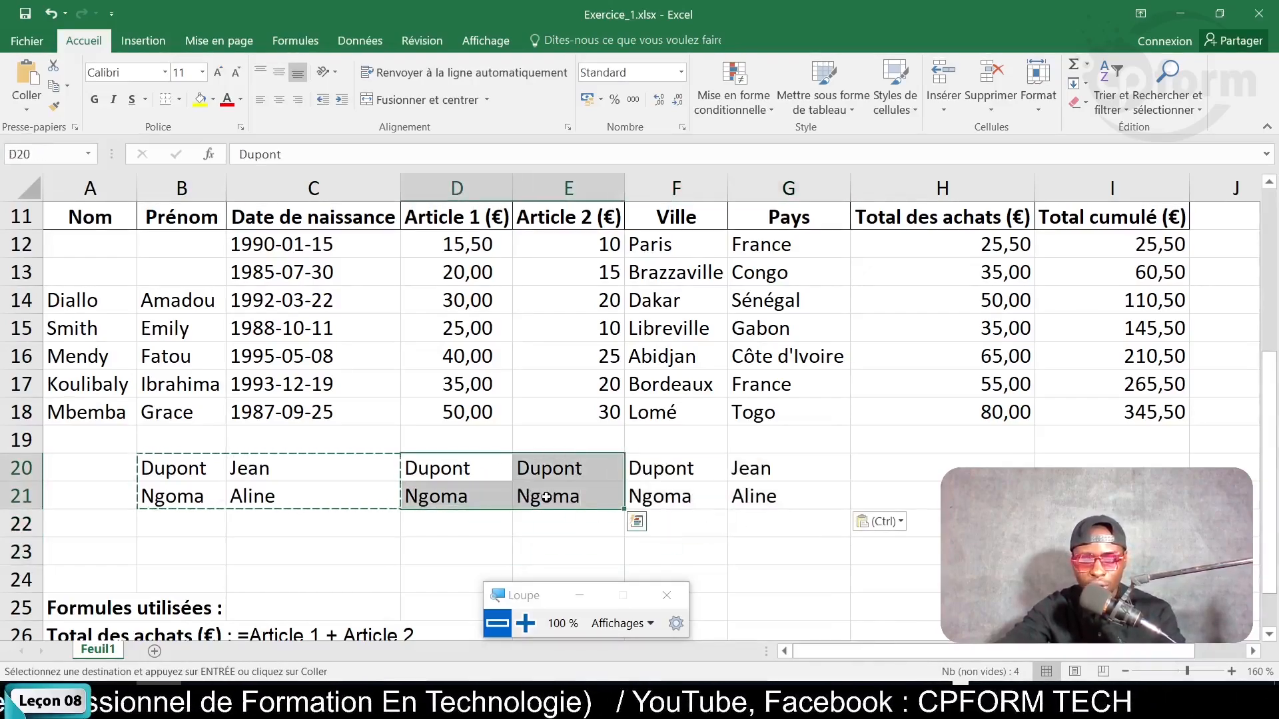
key("ctrl+c")
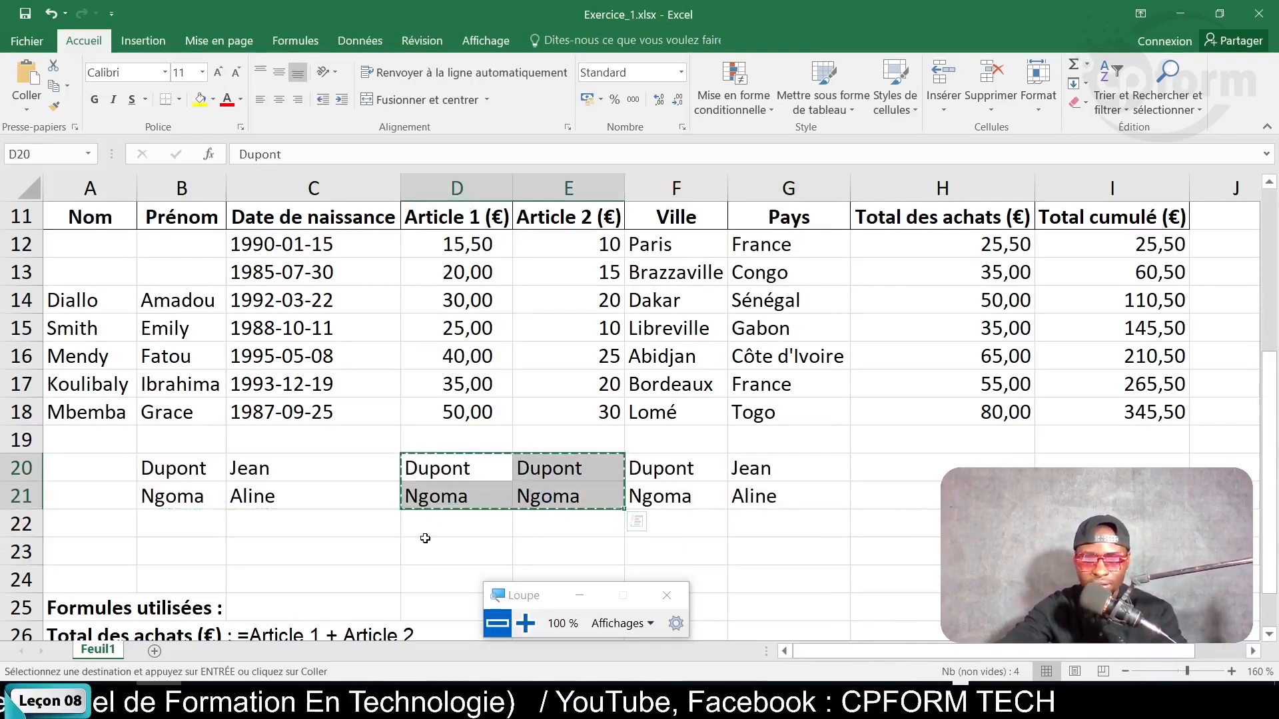
left_click_drag(423, 548, 549, 573)
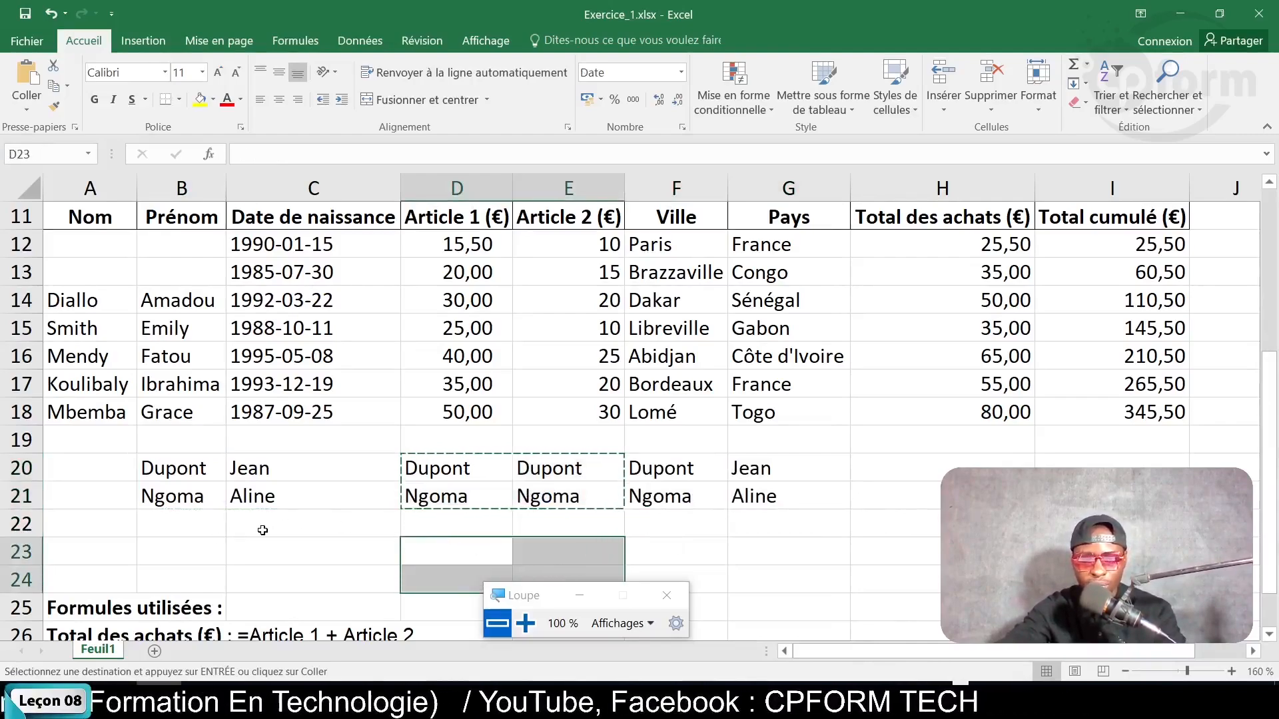
left_click_drag(262, 528, 466, 566)
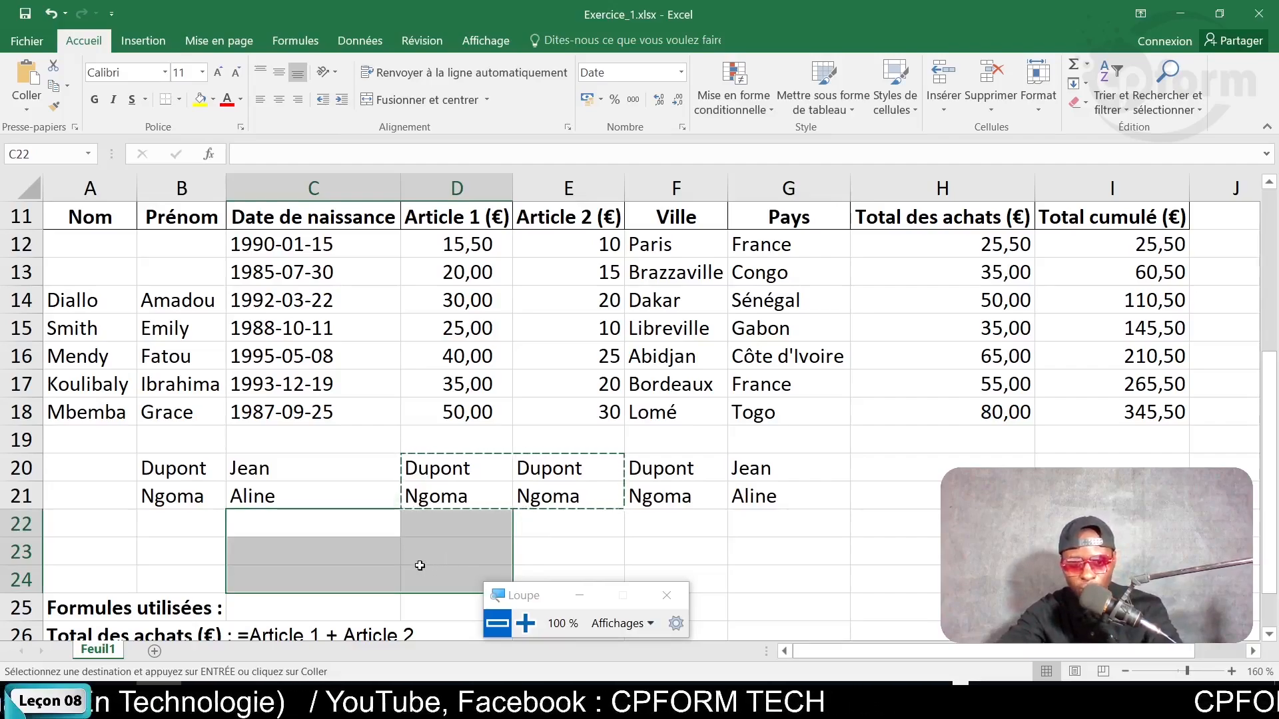
key("ctrl+v")
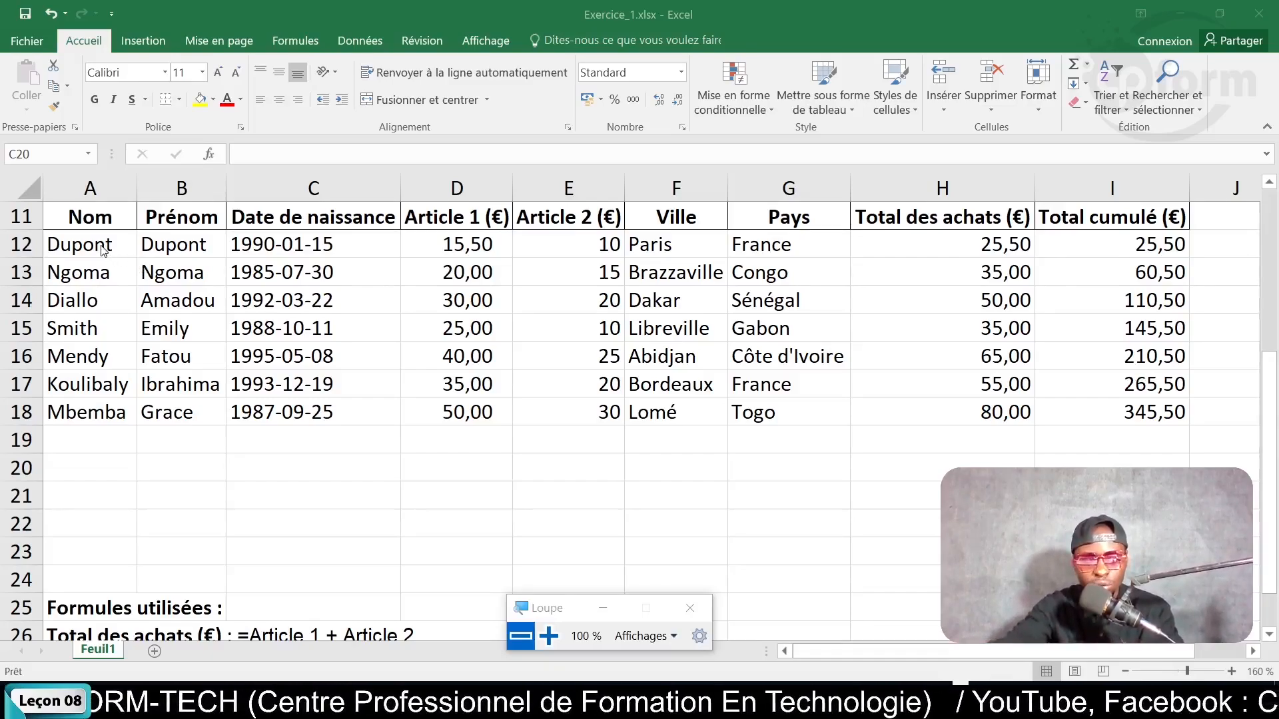
Step: Set the font of the header row A11:I11 to Adobe Garamond Pro Bold
left_click(81, 237)
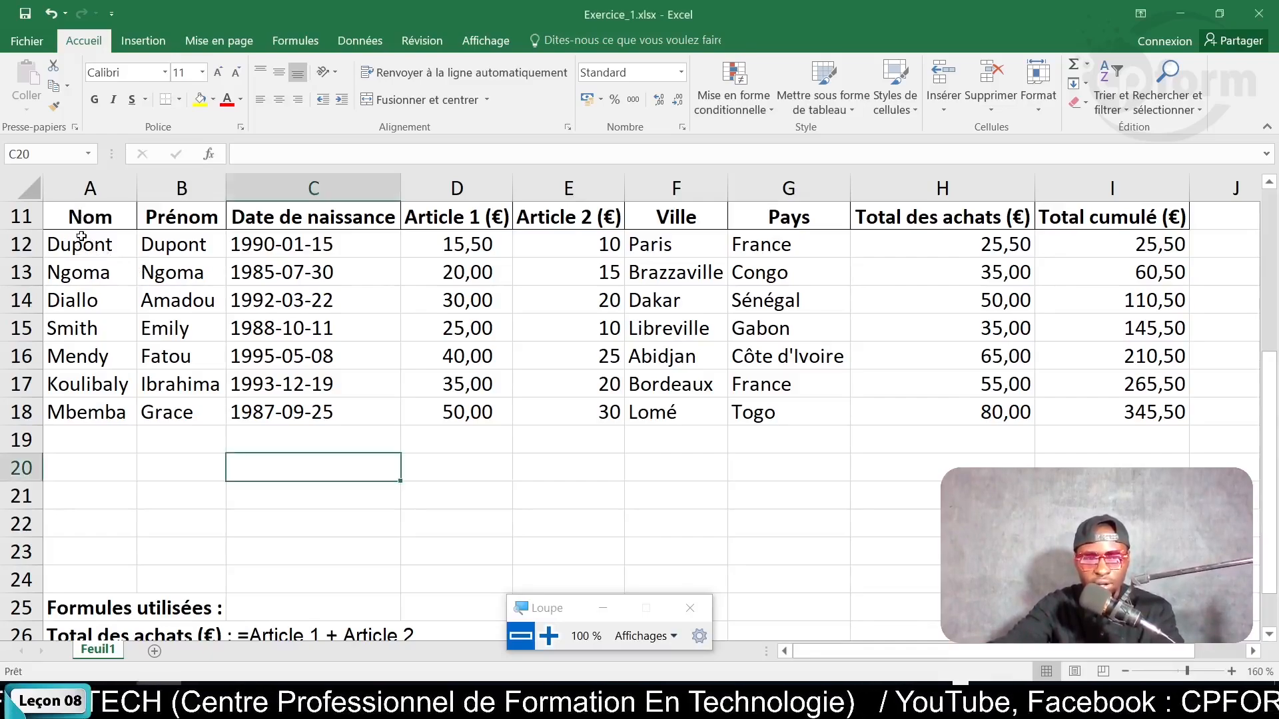
left_click_drag(87, 220, 1159, 223)
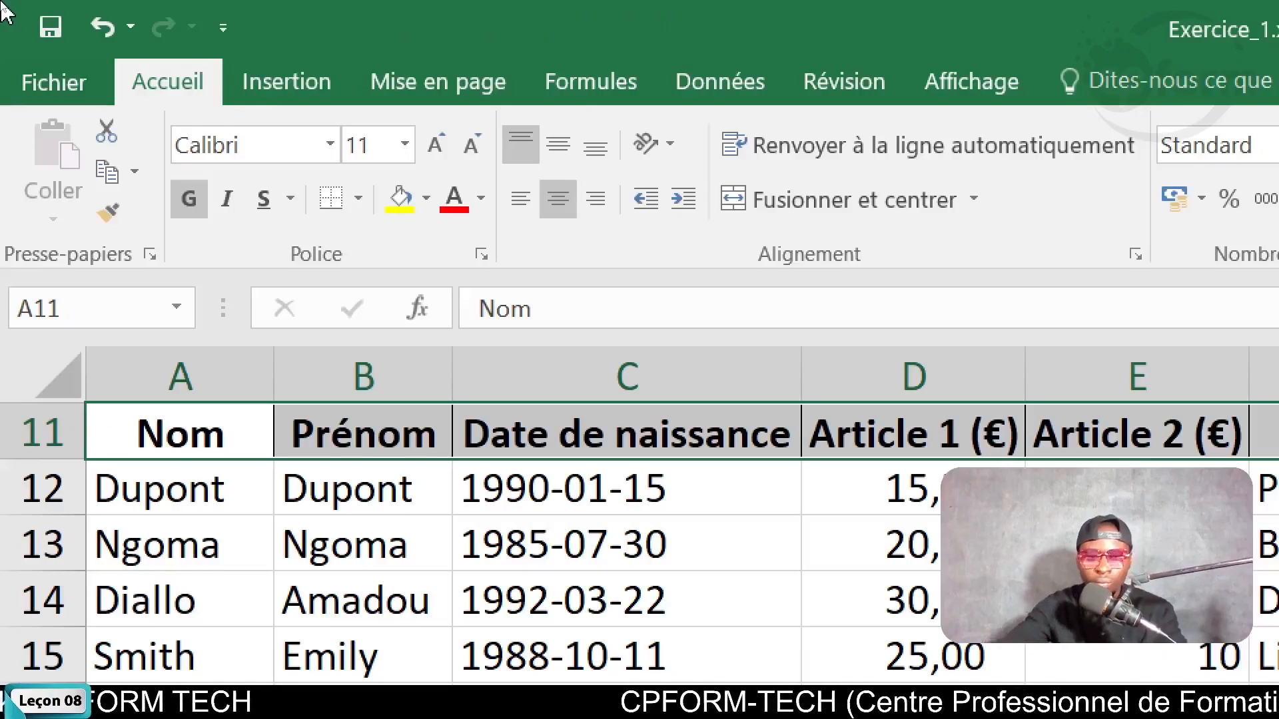
left_click(329, 146)
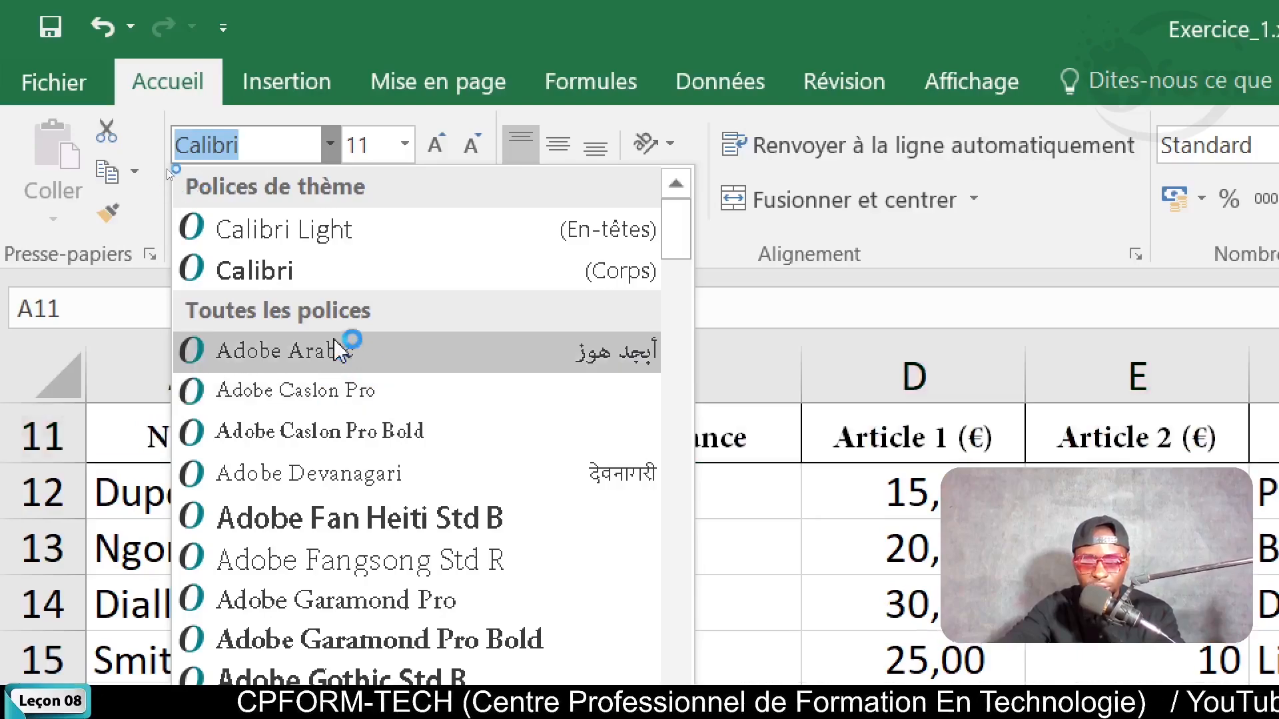
scroll(383, 560, "down", 2)
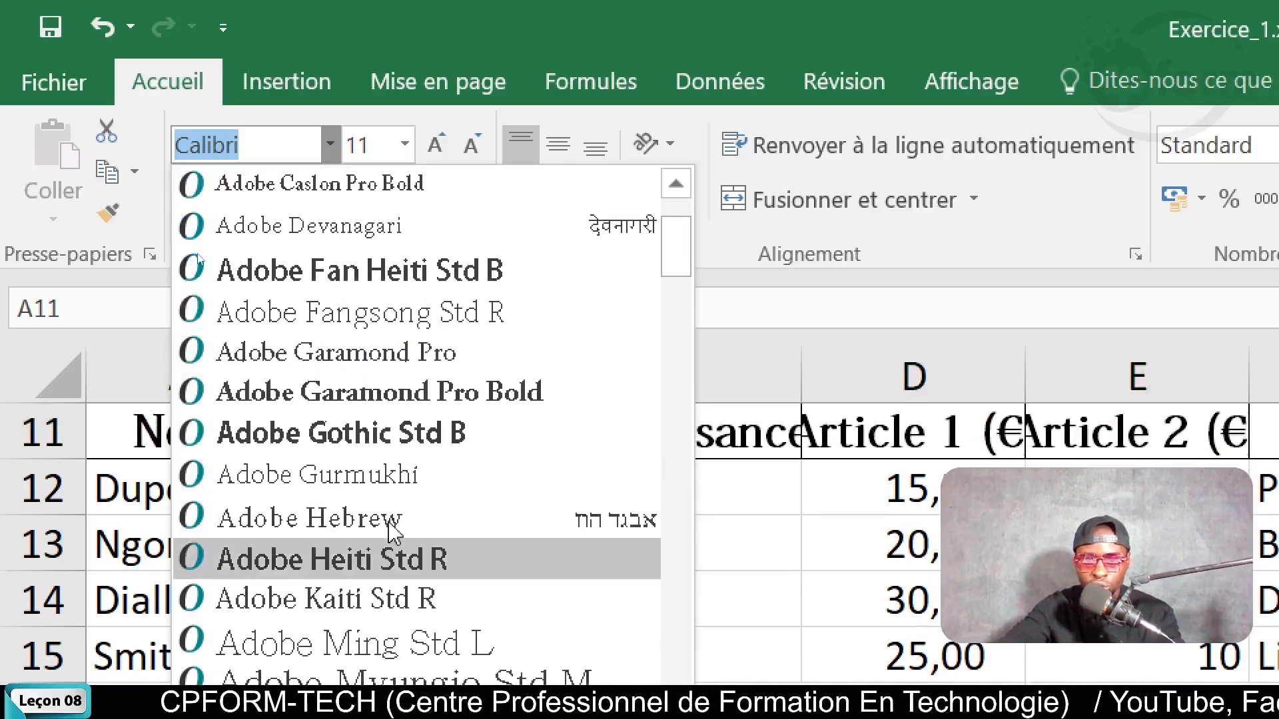
left_click(493, 392)
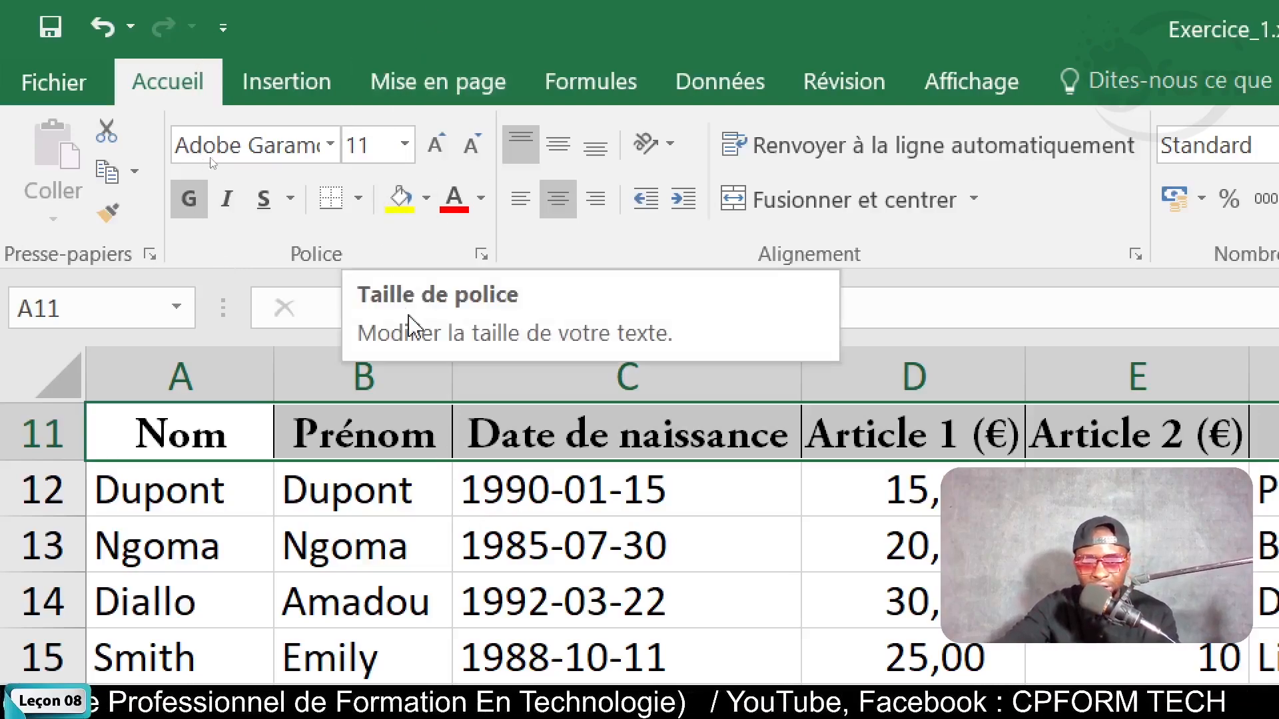
Step: Set the font size of the header row A11:I11 to 14
left_click(404, 144)
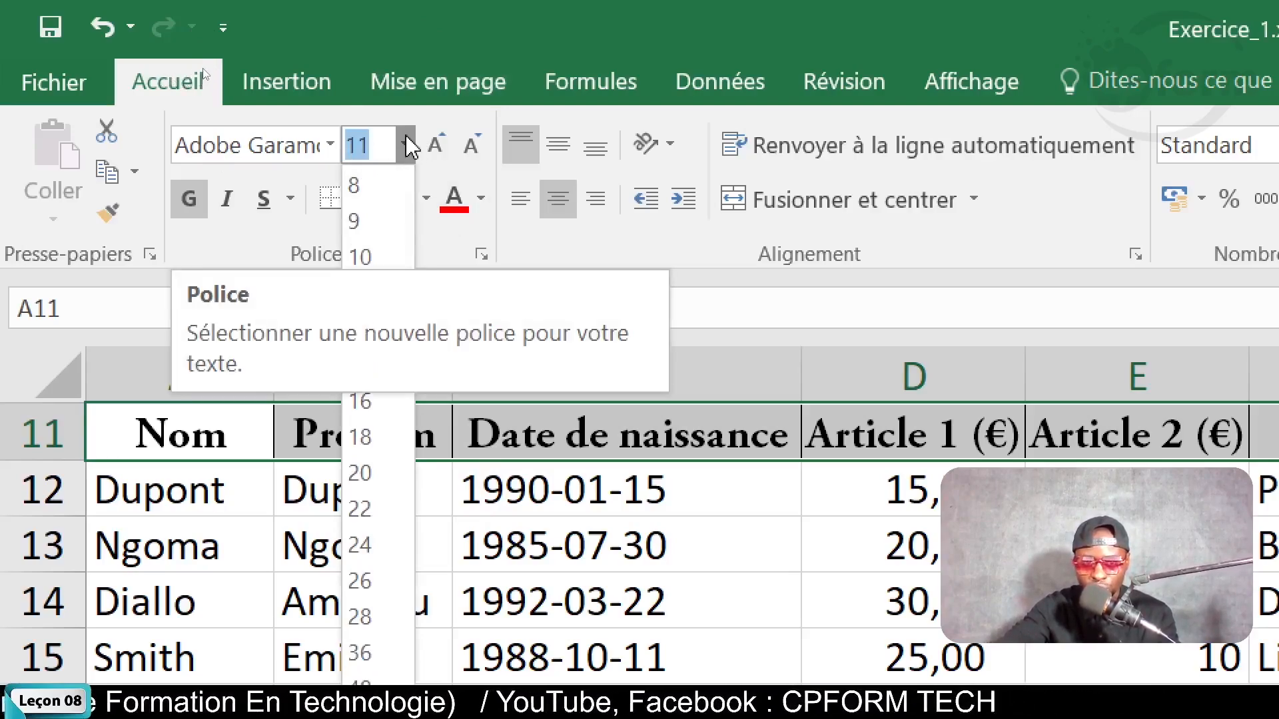
left_click(405, 145)
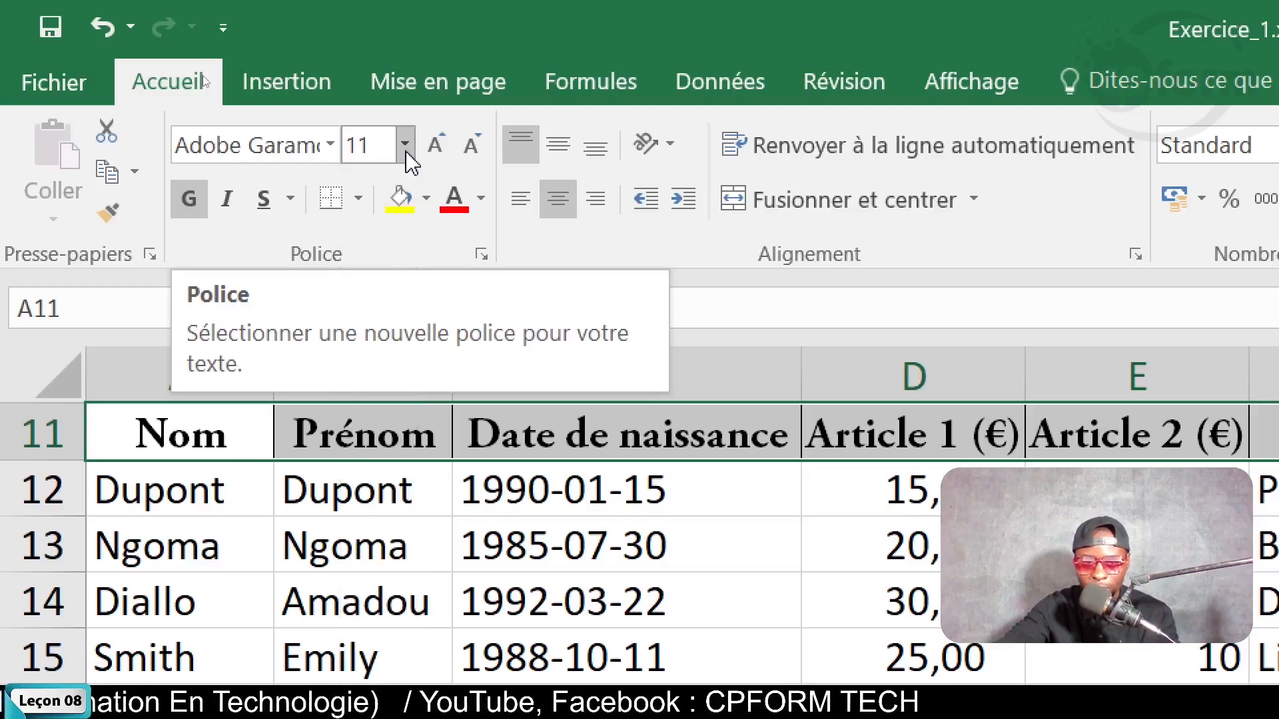
left_click(405, 145)
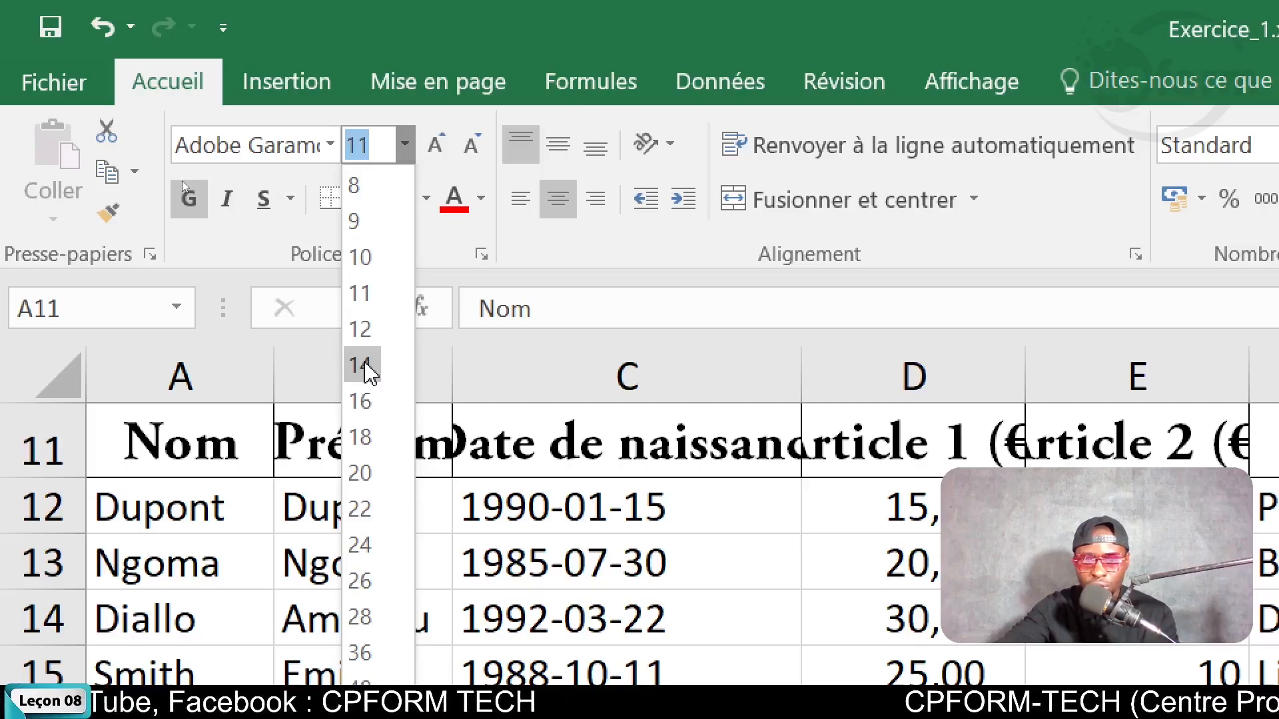
left_click(366, 366)
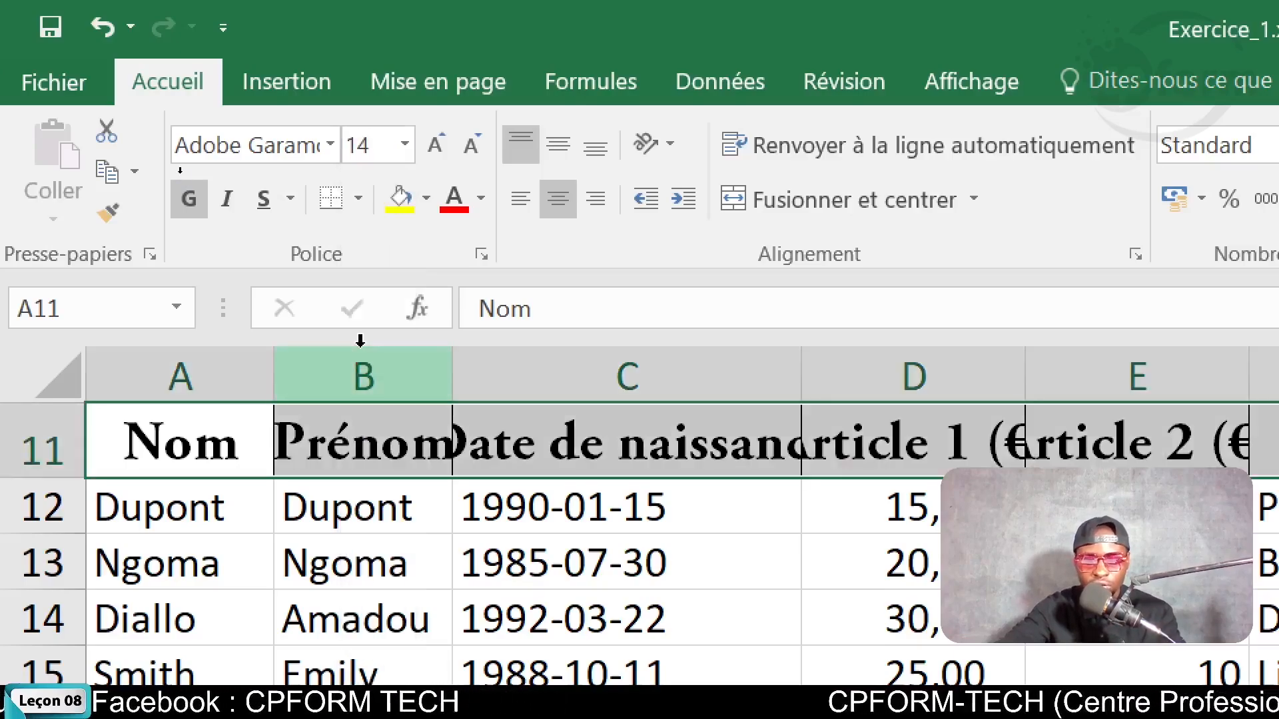
Step: Reduce the font size of the header row, from Nom to Total cumulé (€), to 12
key("ctrl+alt+space")
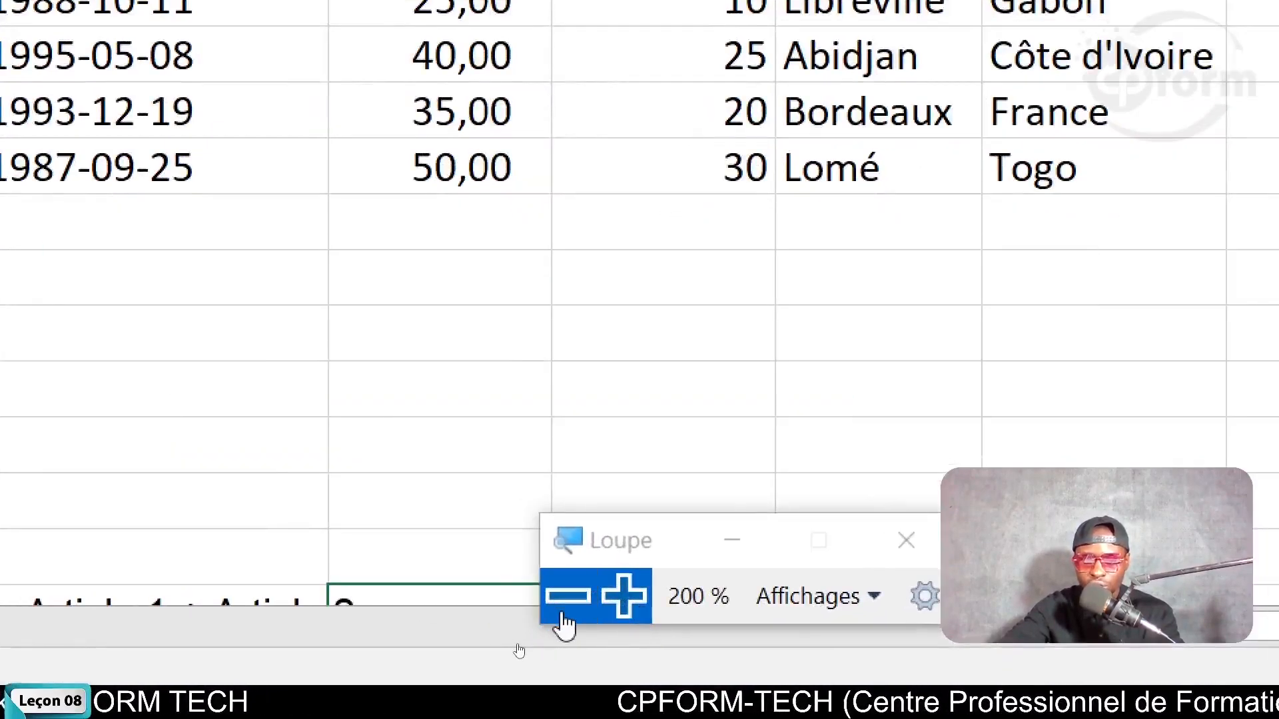
left_click(561, 604)
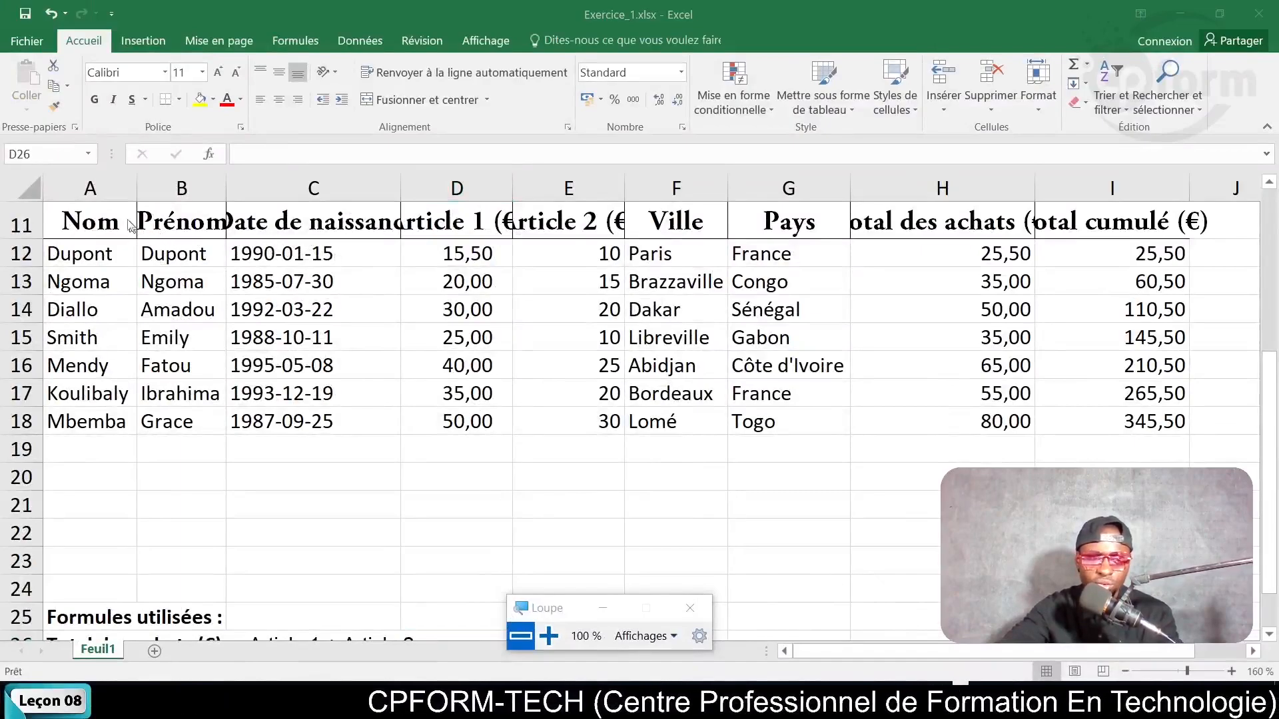
left_click_drag(114, 215, 1125, 220)
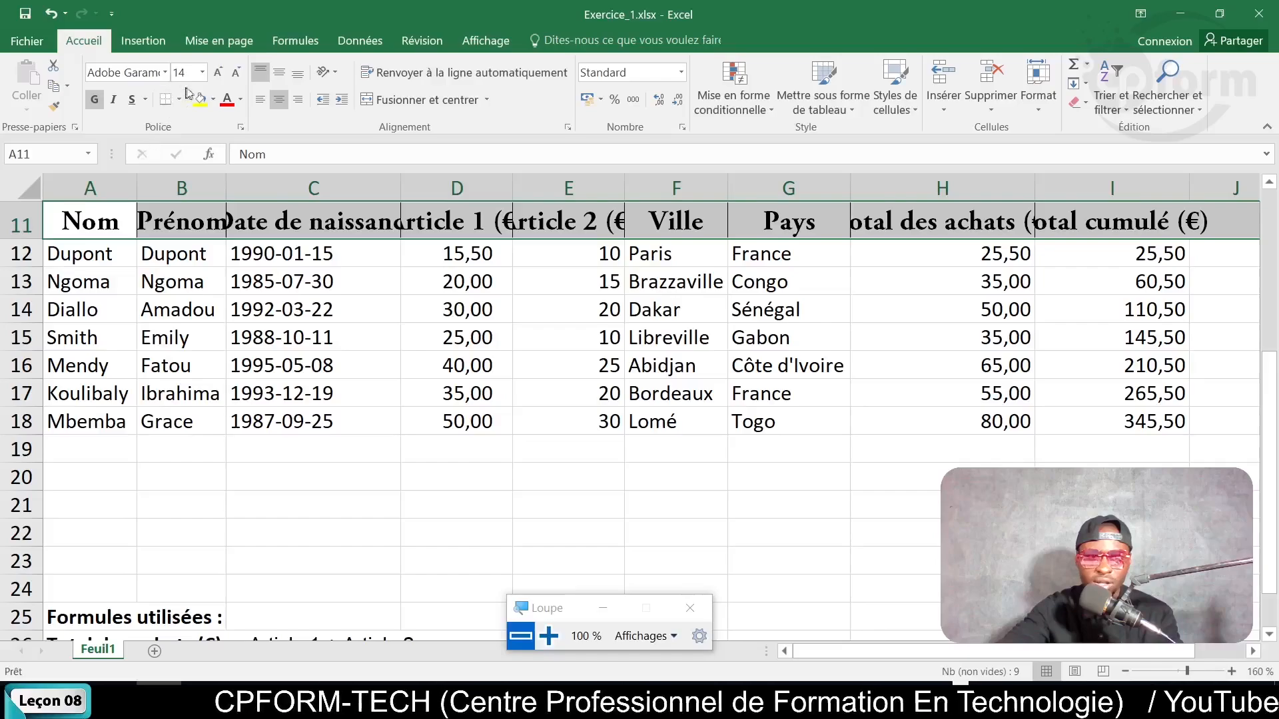
left_click(201, 73)
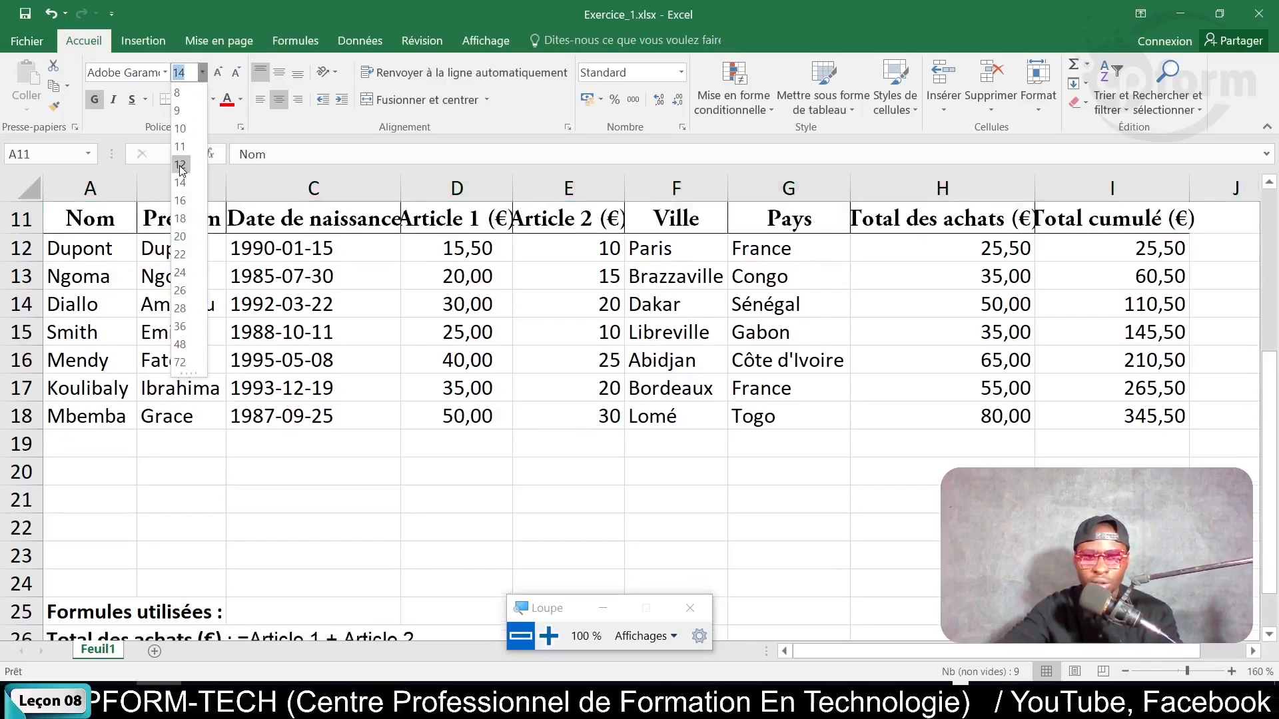
left_click(181, 167)
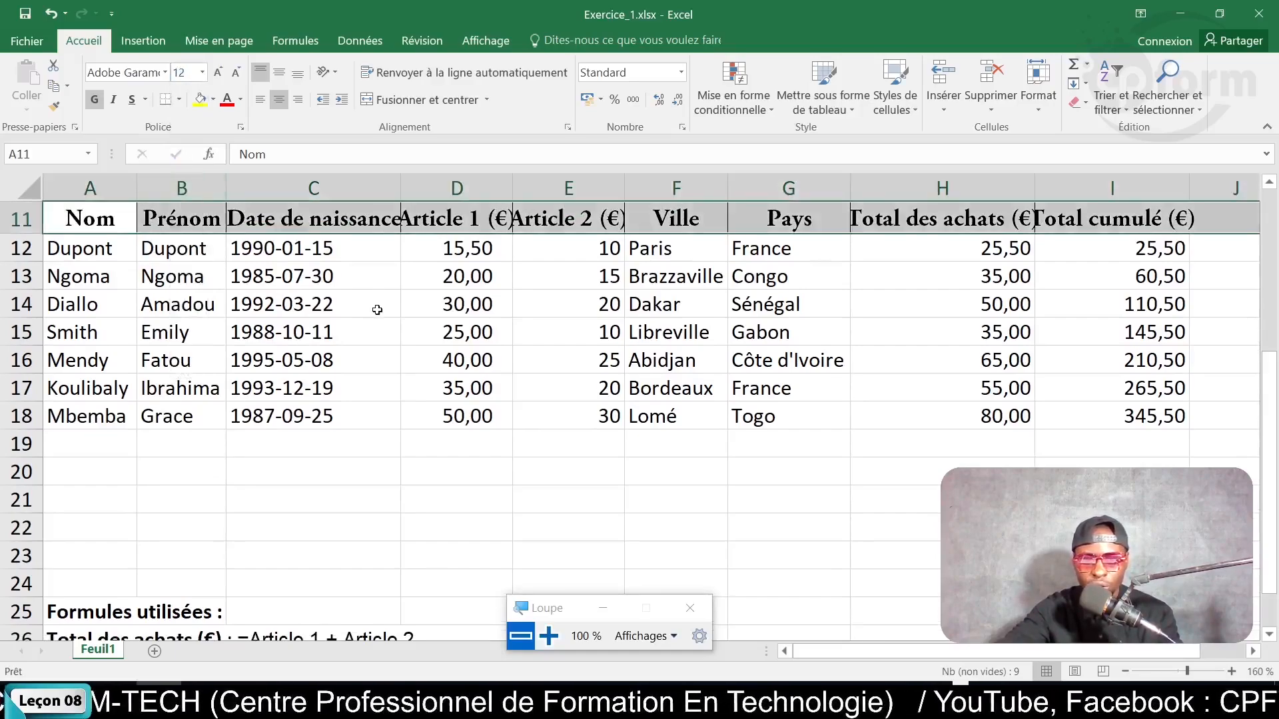
Step: Autofit columns C, D, E, F, H and I so their widths match their header text
left_click(353, 354)
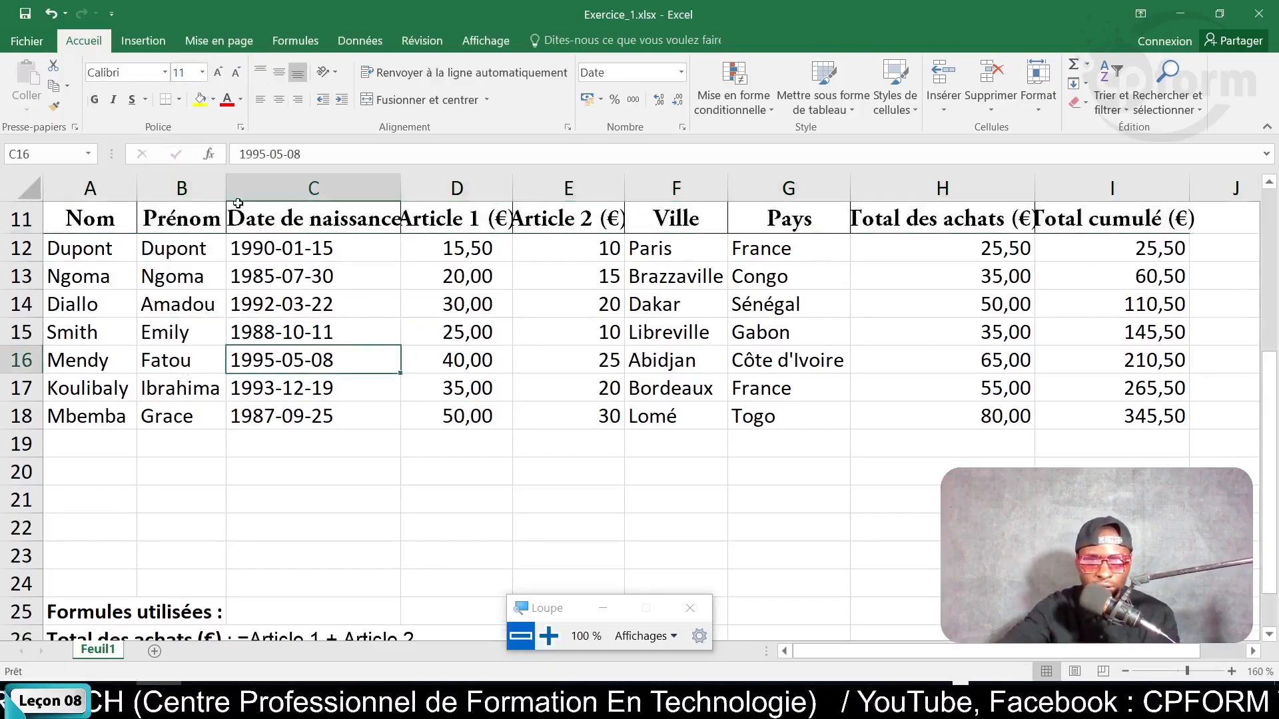
double_click(401, 189)
double_click(517, 189)
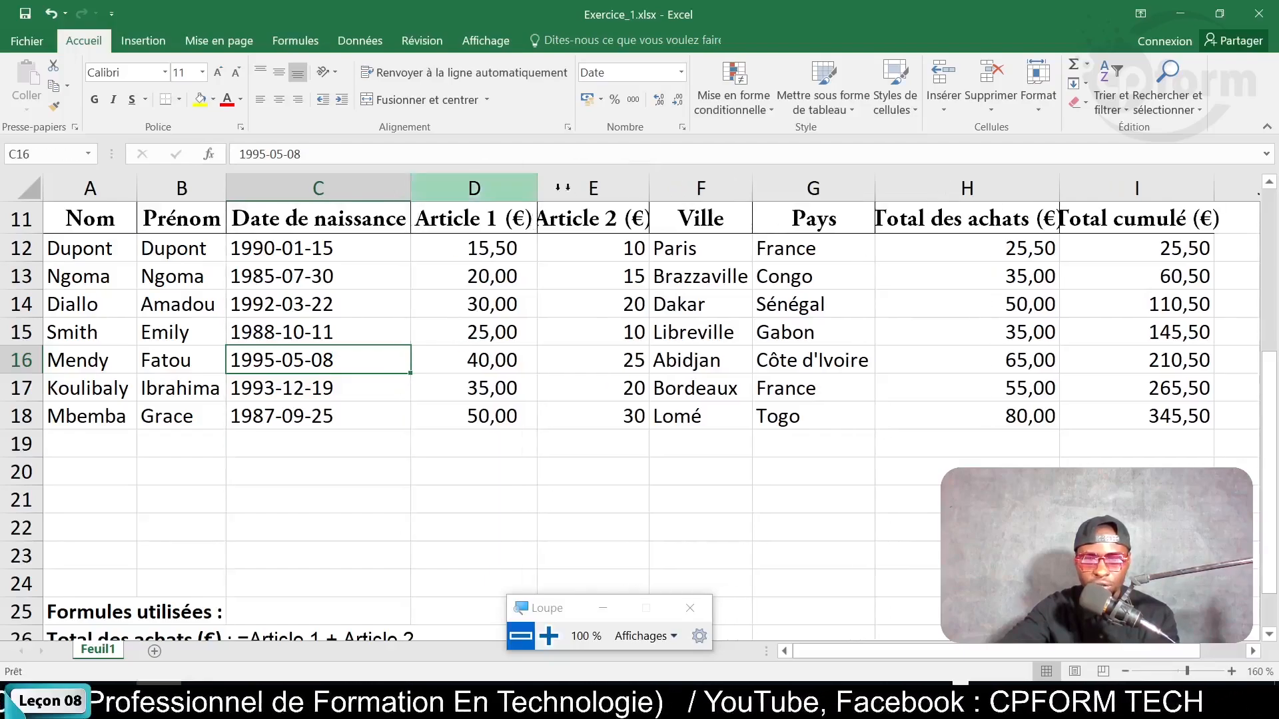
double_click(650, 189)
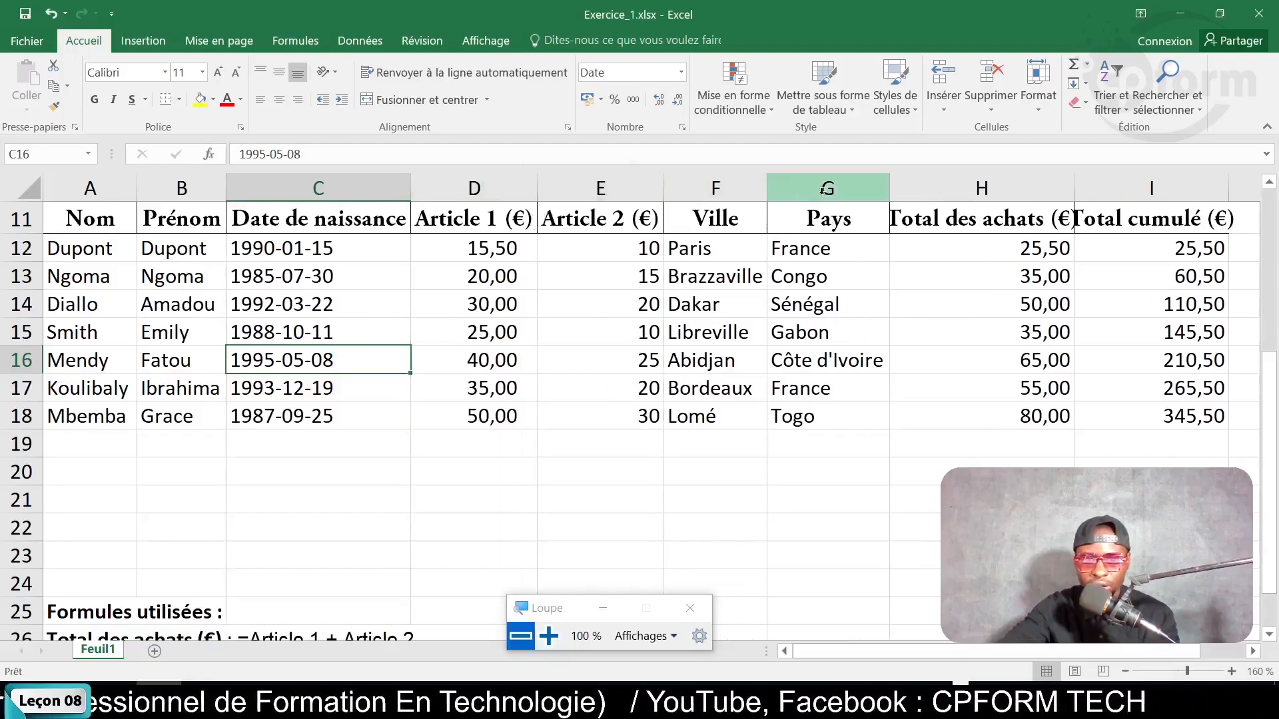
double_click(765, 194)
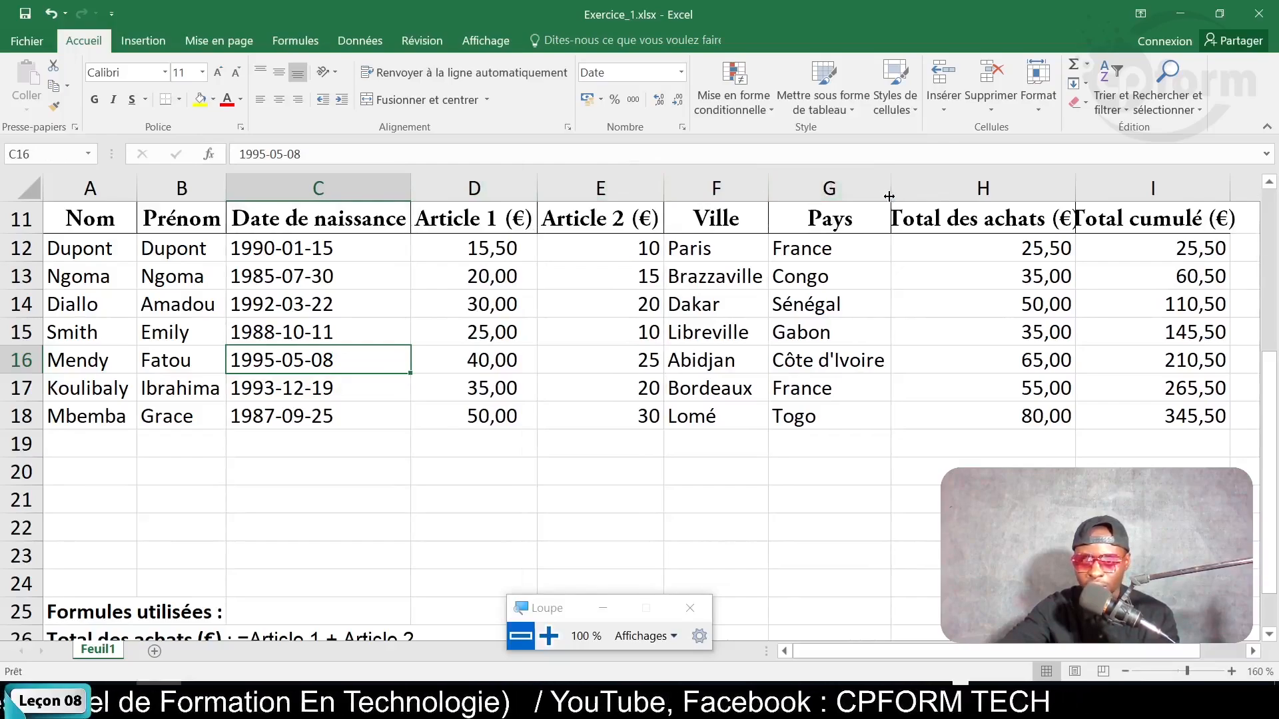
double_click(1076, 189)
double_click(1246, 187)
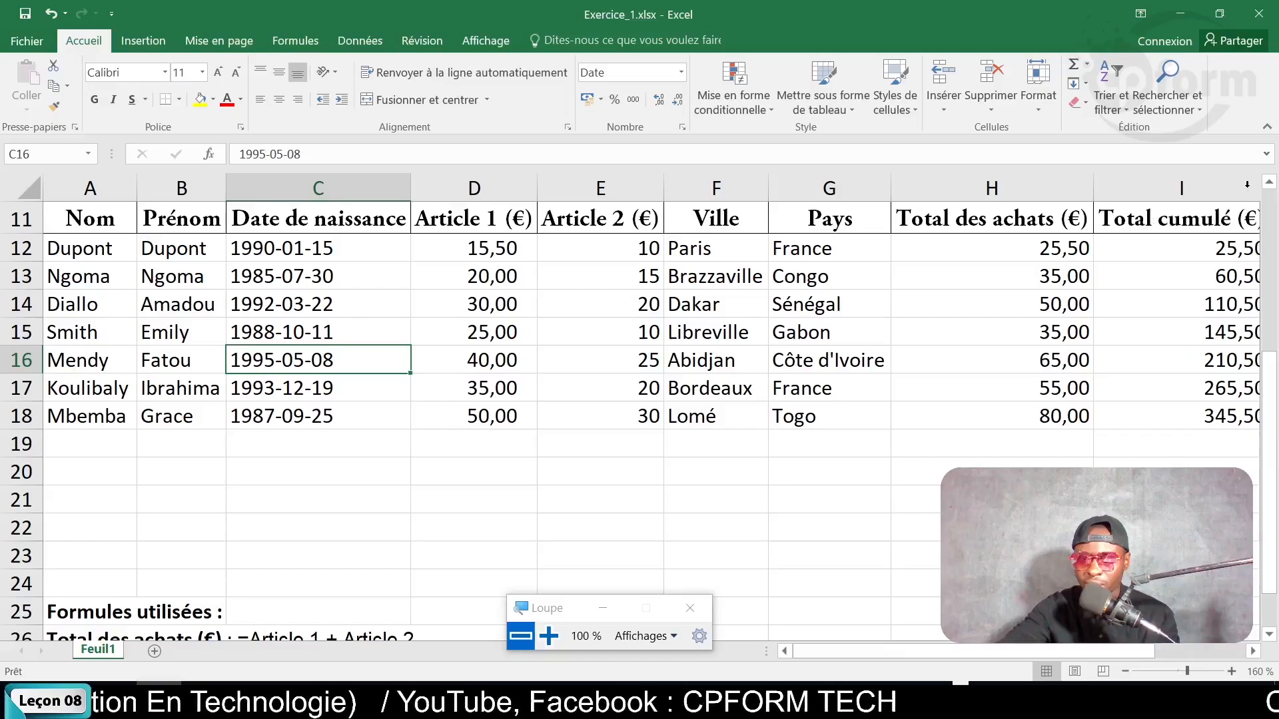
left_click_drag(839, 651, 883, 659)
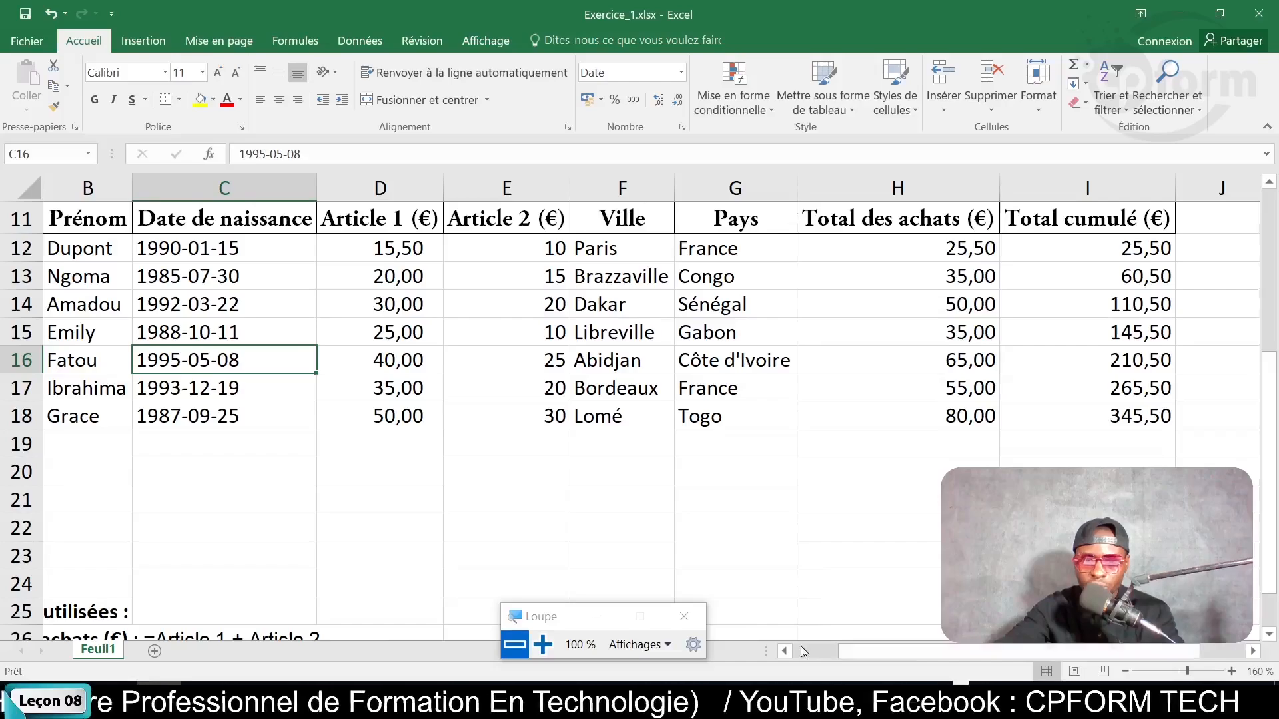
left_click_drag(855, 651, 809, 651)
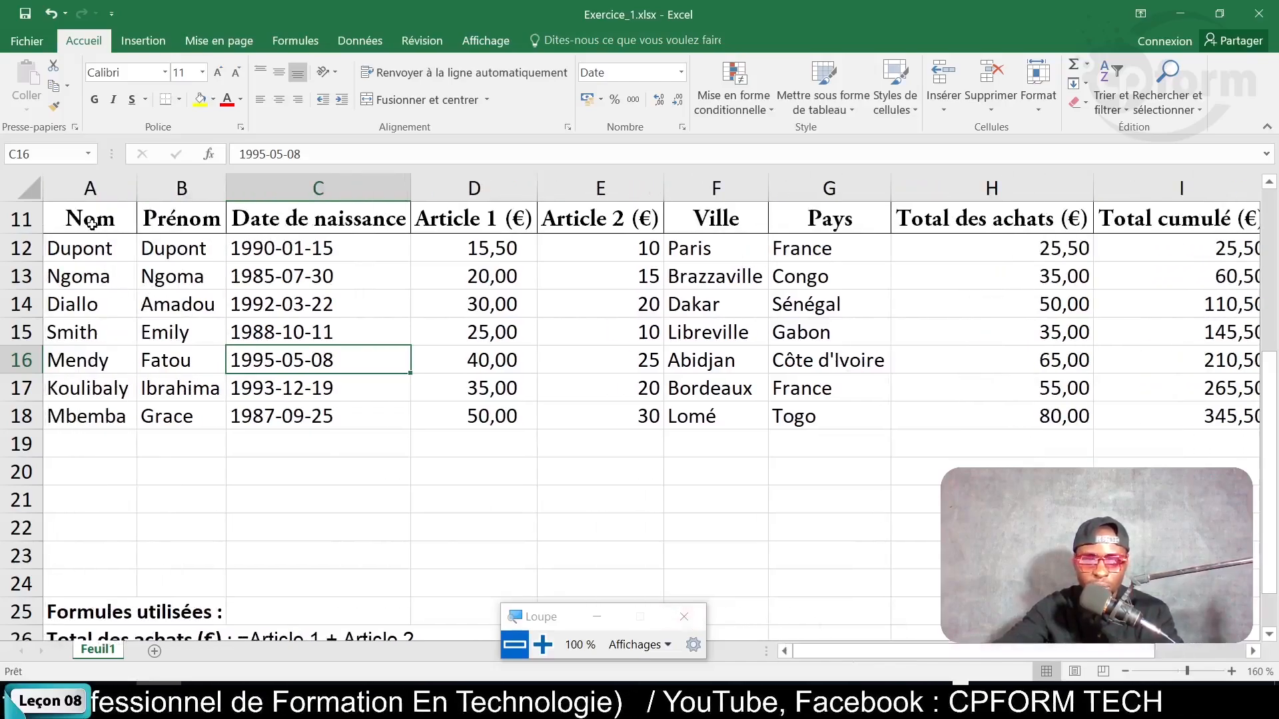
left_click_drag(92, 223, 1067, 231)
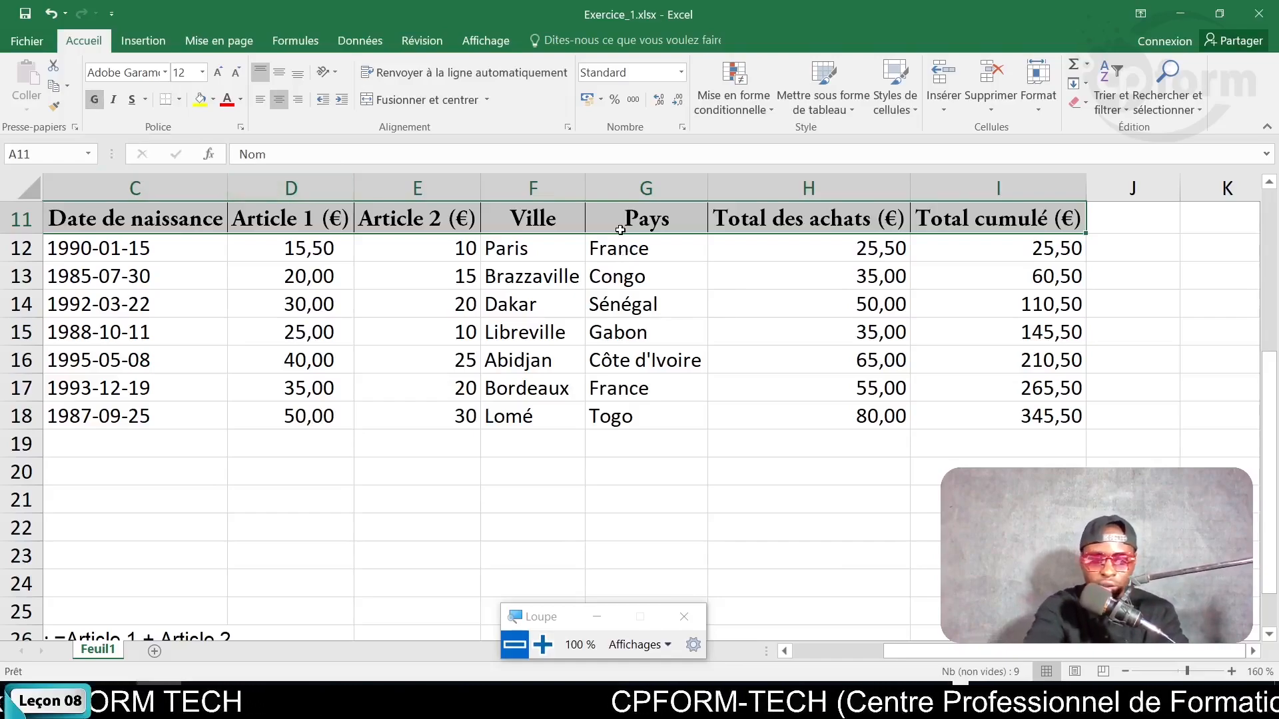
scroll(620, 230, "left", 2)
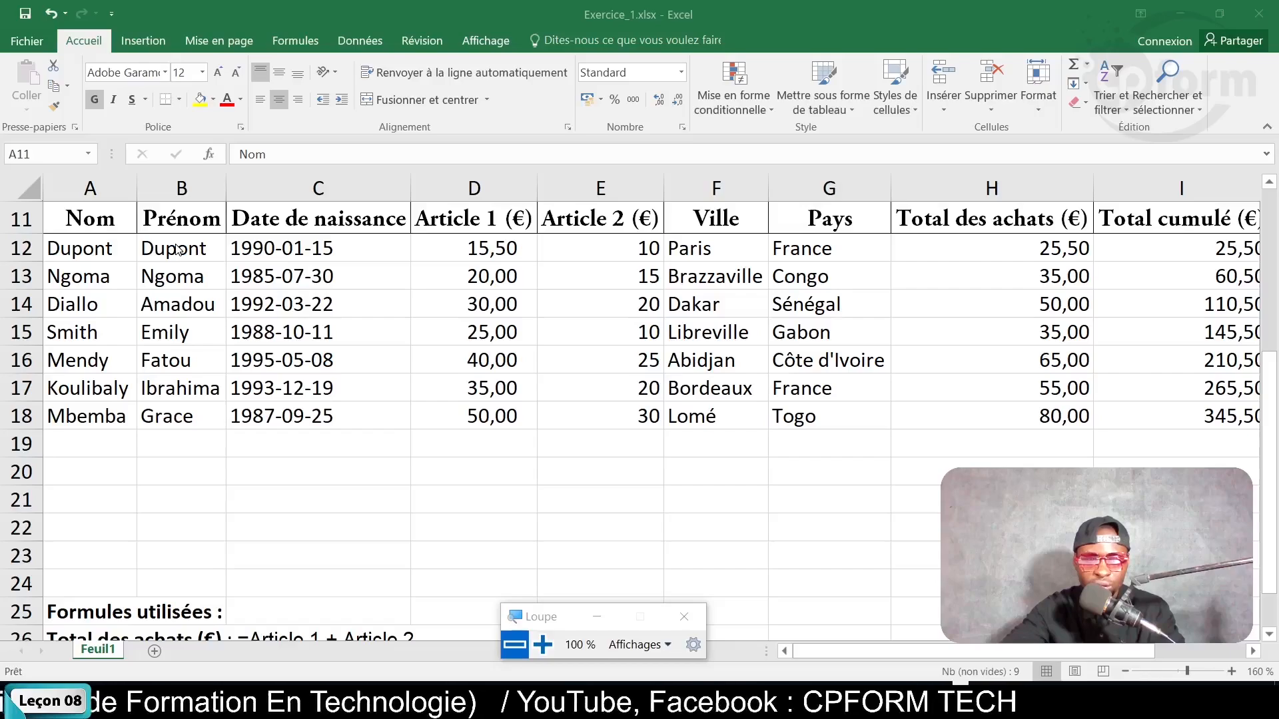
Step: Enlarge the font of the Nom entries in A12:A18 to 14, then shrink it to 10
left_click(103, 239)
left_click(91, 249)
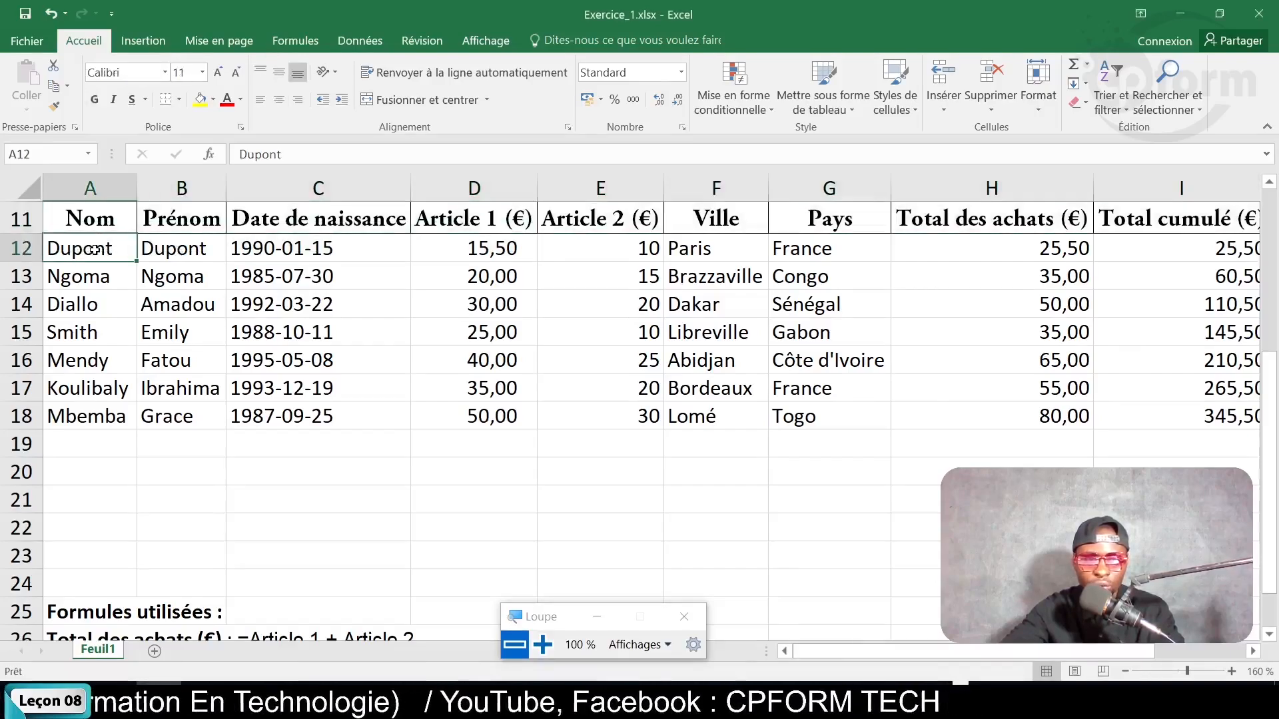
left_click_drag(93, 264, 105, 416)
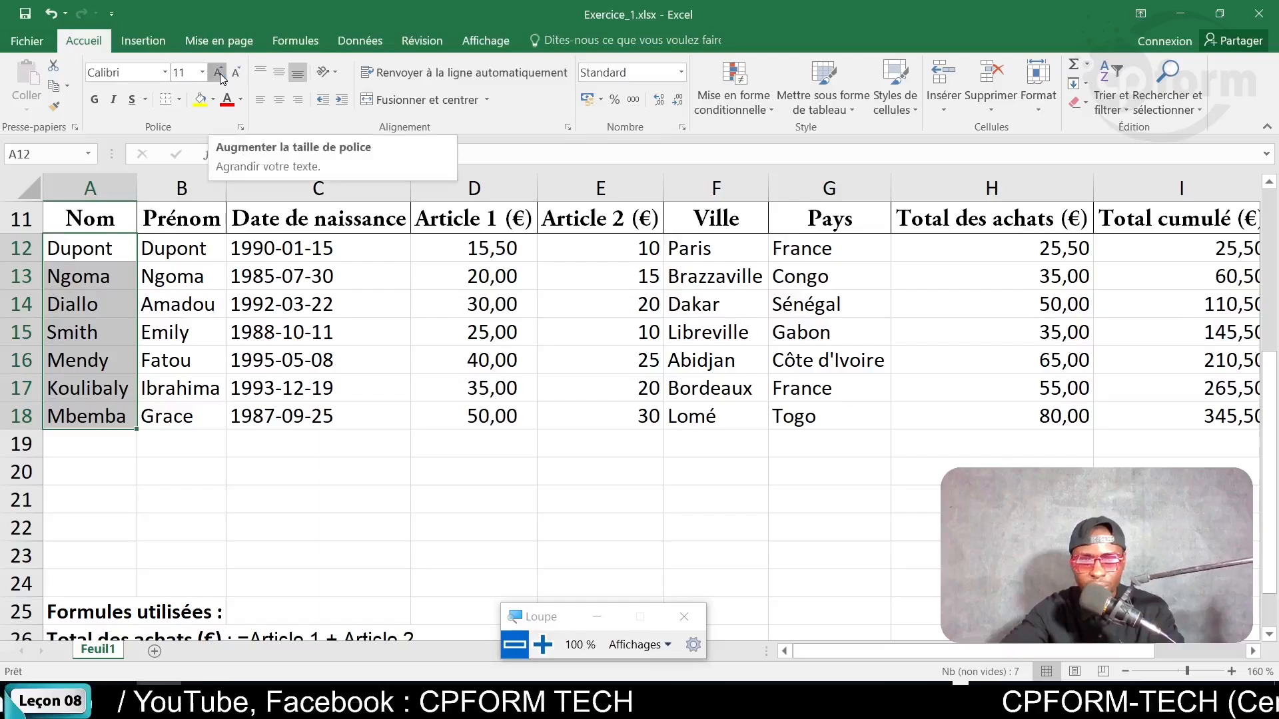
left_click(219, 73)
left_click(221, 74)
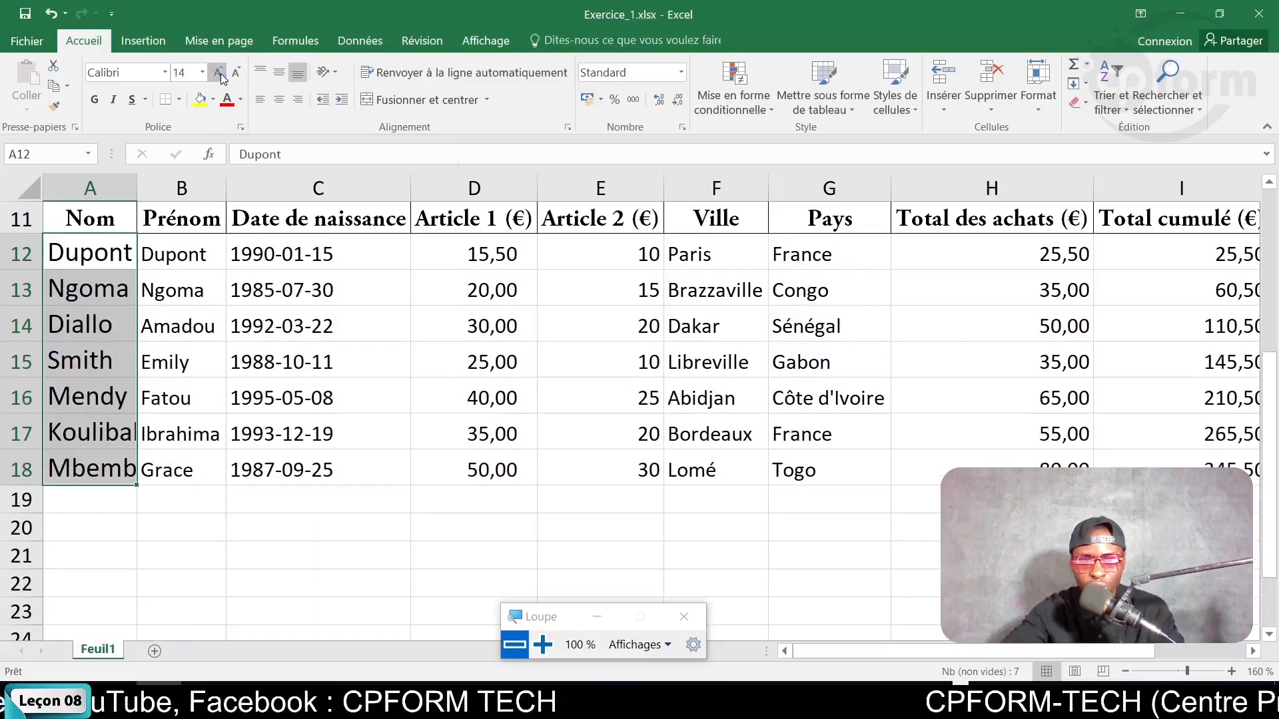
left_click(233, 73)
left_click(234, 73)
left_click(233, 73)
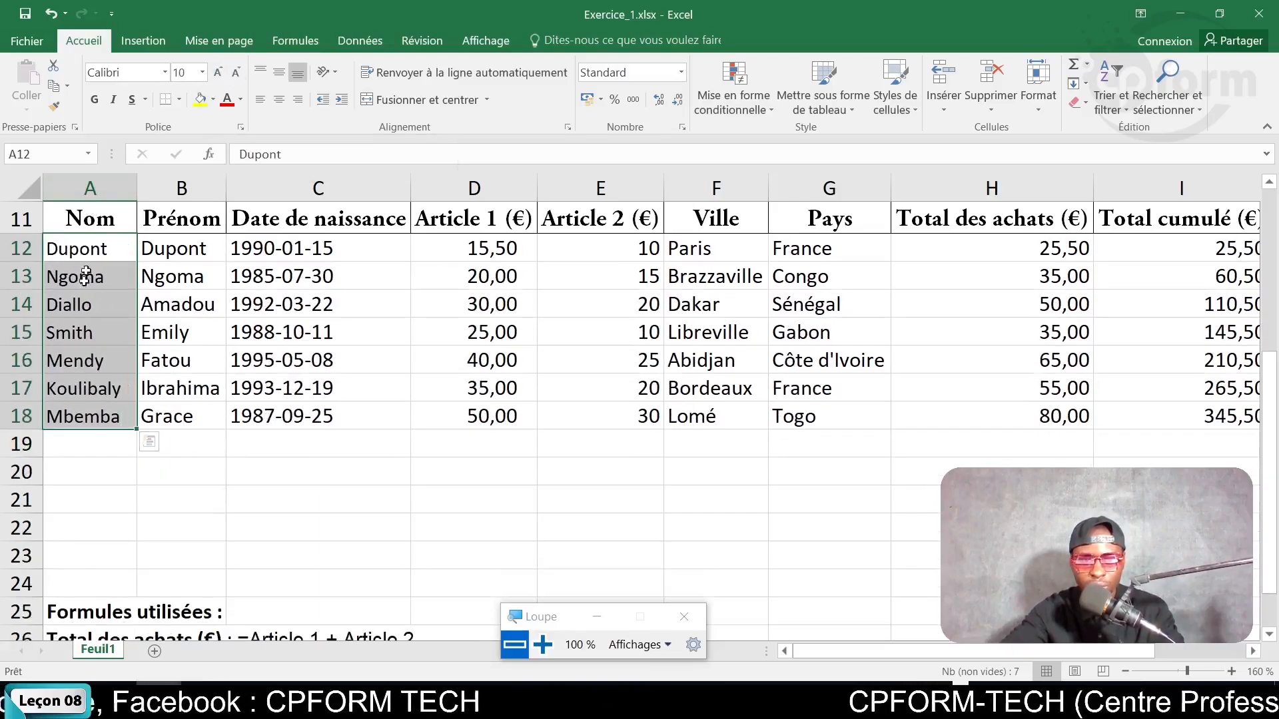
Step: Increase the font size of A12:A18 stepwise up to 14, then bring it down one step to 12
left_click(221, 73)
left_click(221, 74)
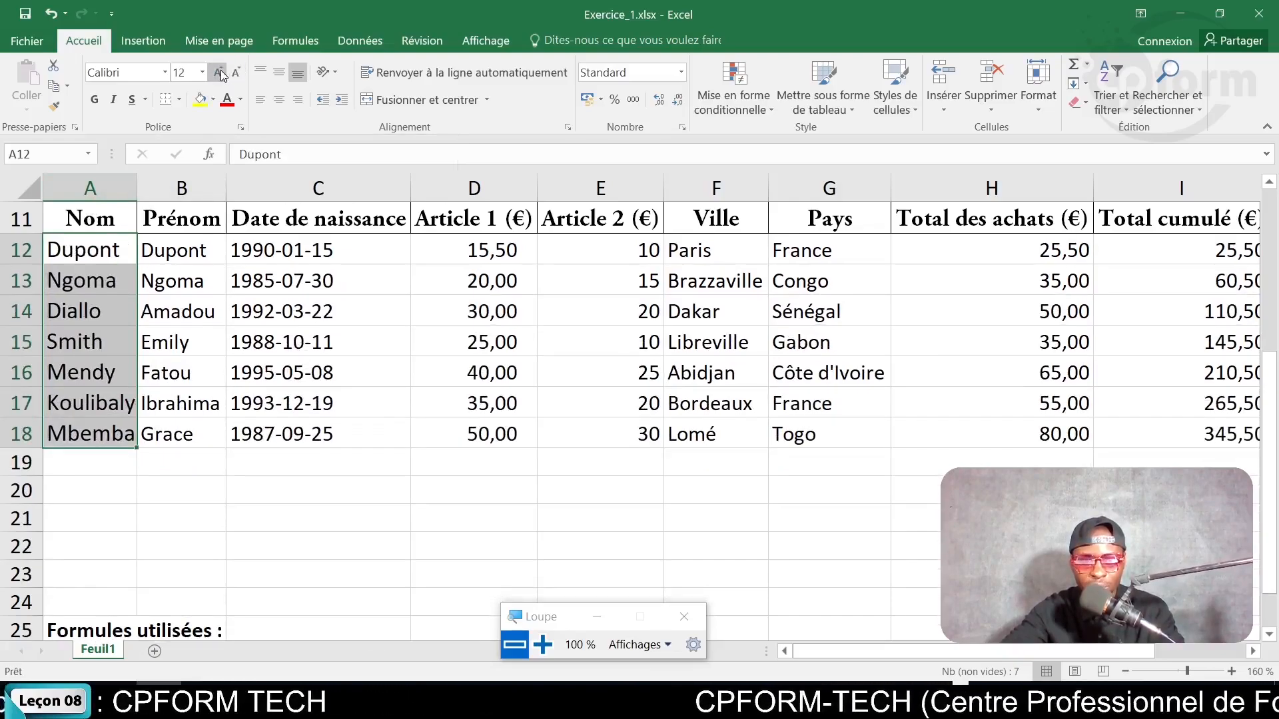
left_click(221, 73)
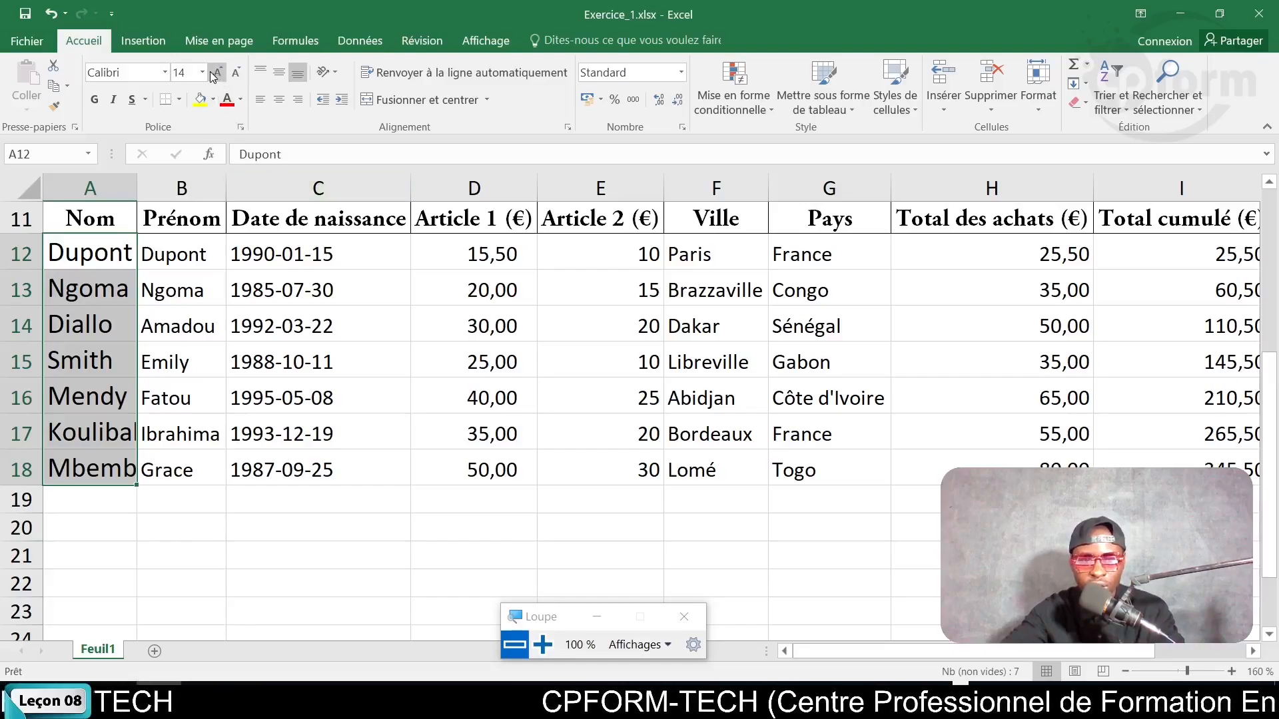
left_click(235, 73)
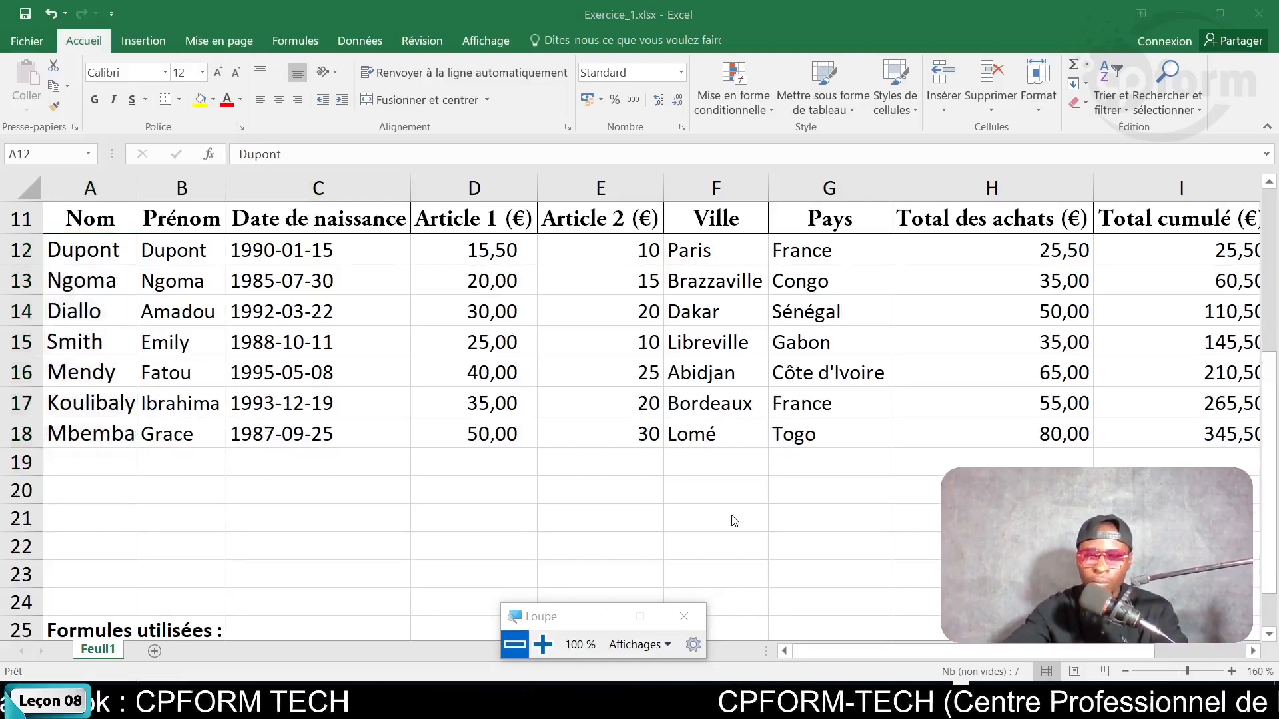
Step: Make the entries of the Nom column, A12:A18, bold
left_click(110, 252)
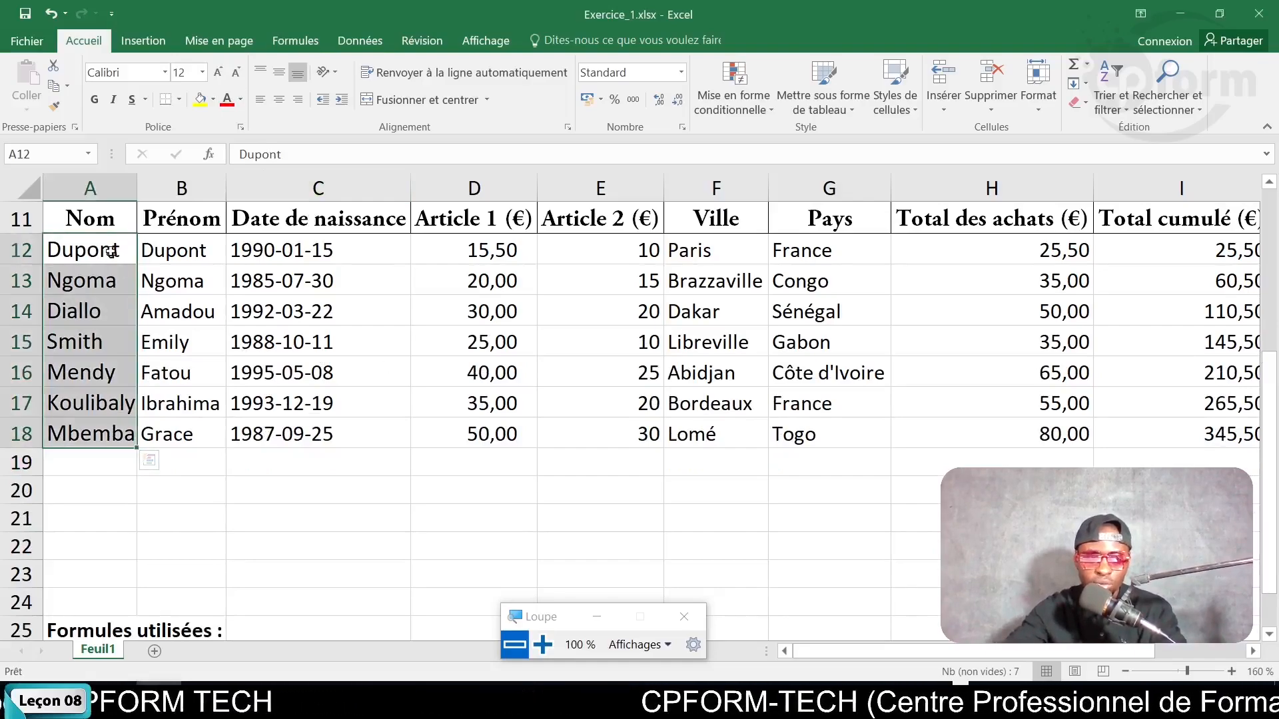
left_click(94, 99)
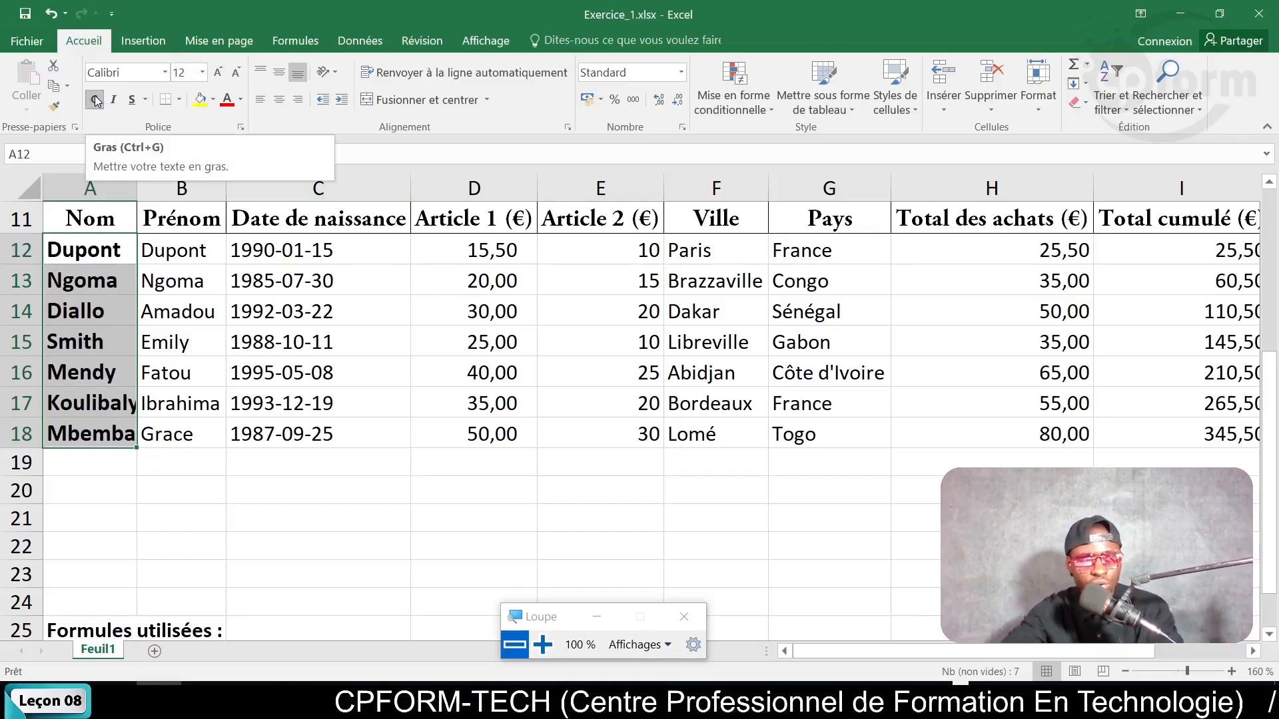
left_click(185, 248)
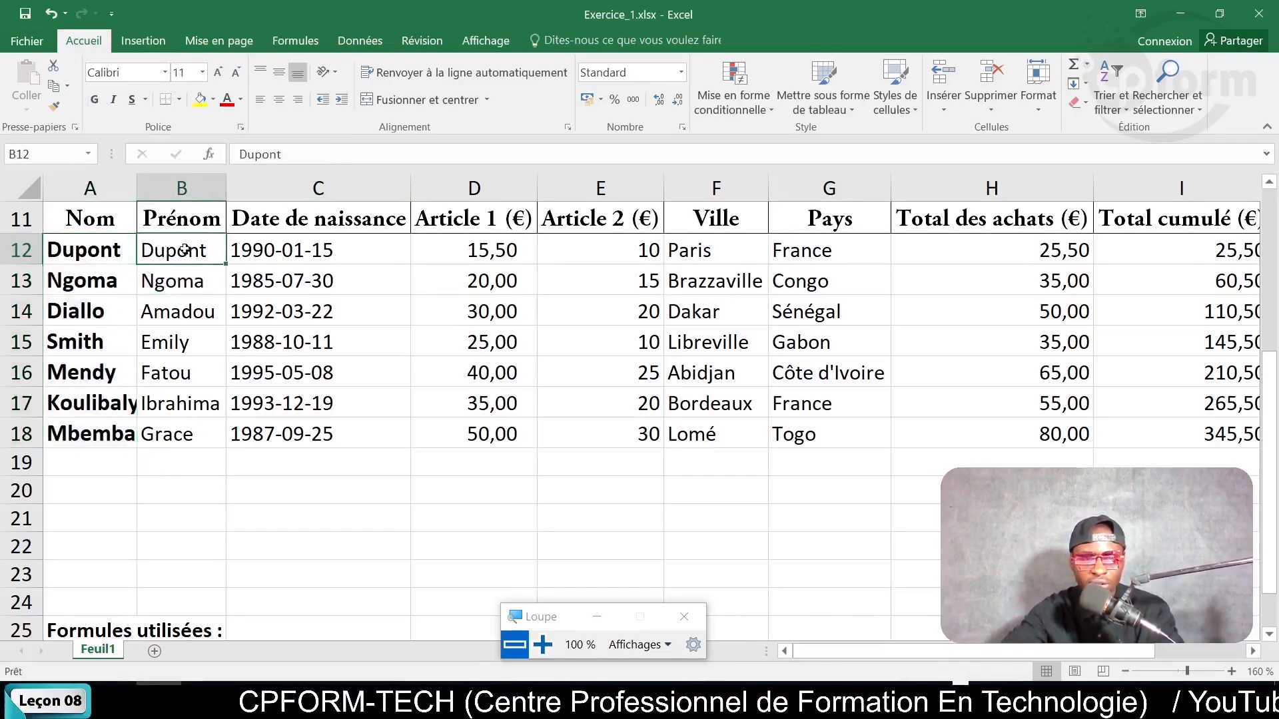
Step: Italicize the birth dates in C12:C18
left_click(283, 251)
left_click_drag(316, 251, 329, 422)
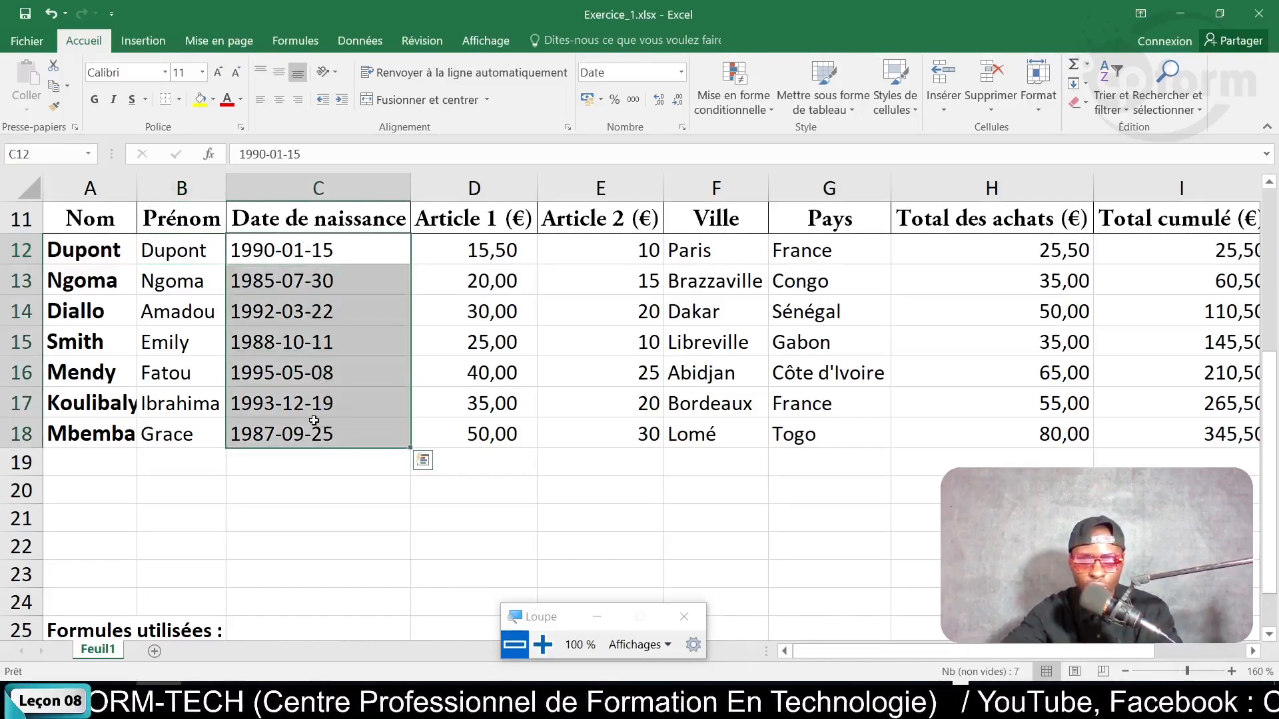
left_click(121, 102)
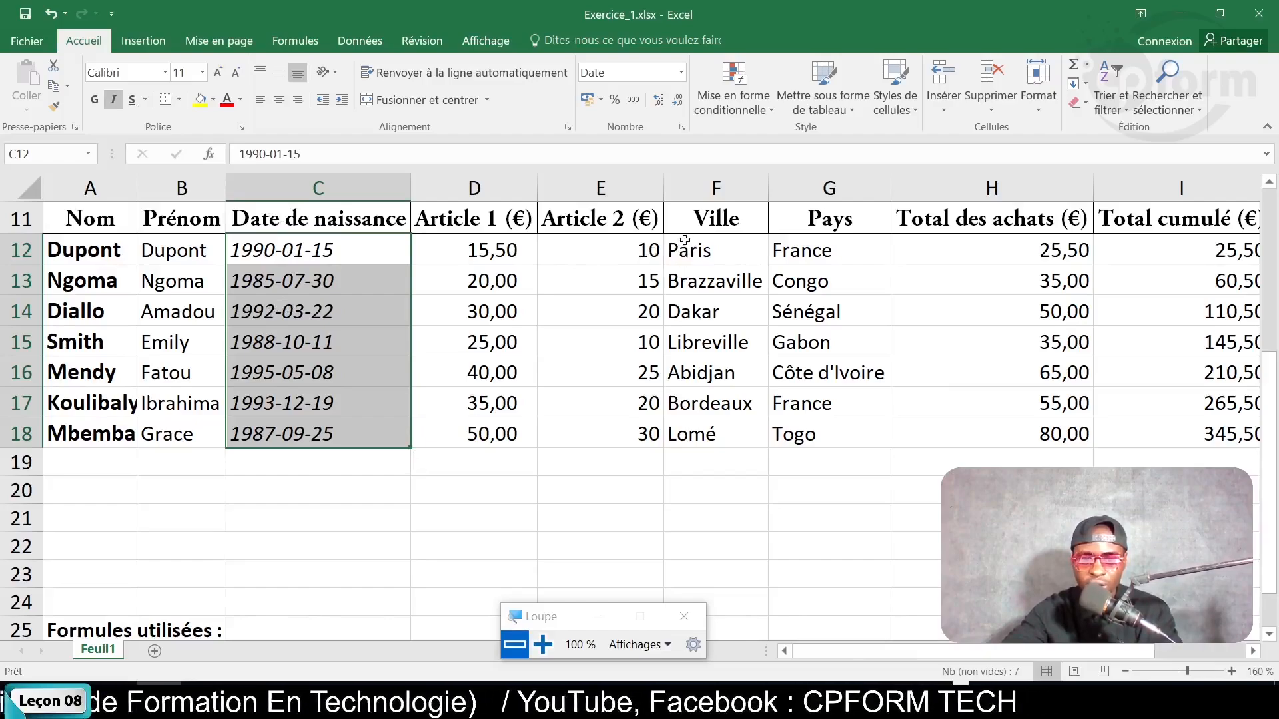
Step: Underline the city names in the Ville column, F12:F18, and deselect the range
left_click(496, 247)
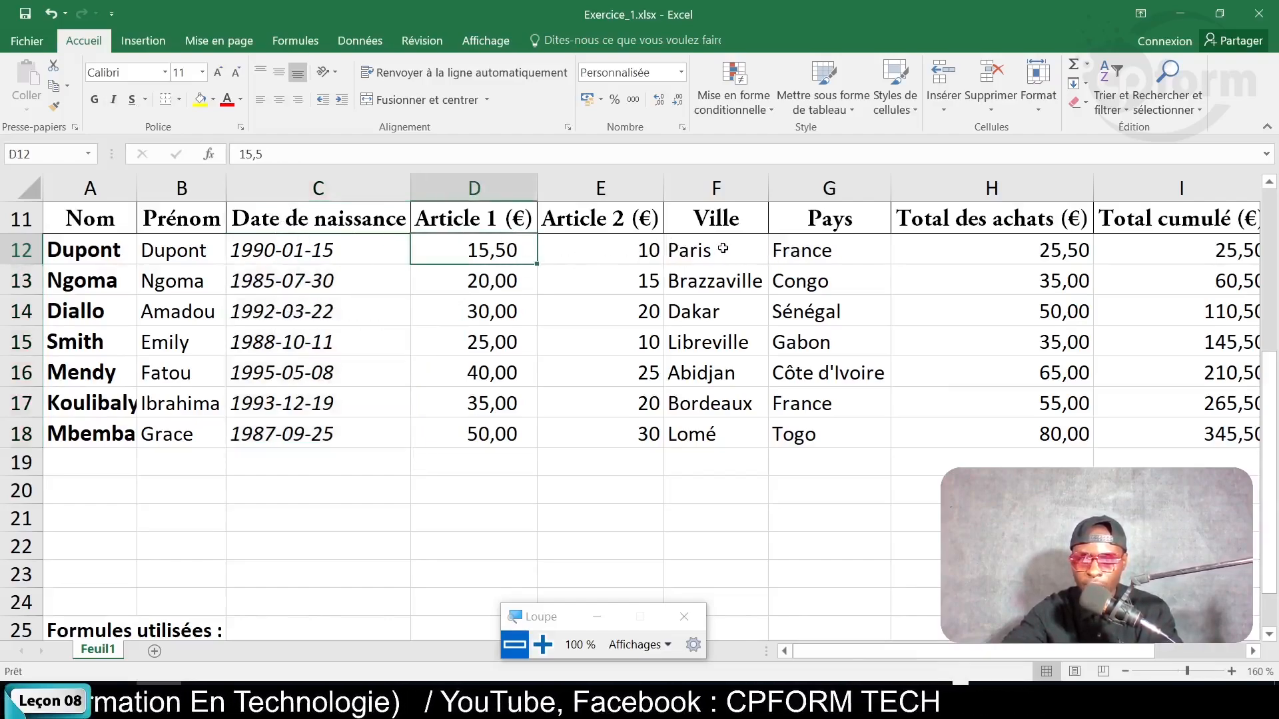
left_click_drag(729, 254, 732, 436)
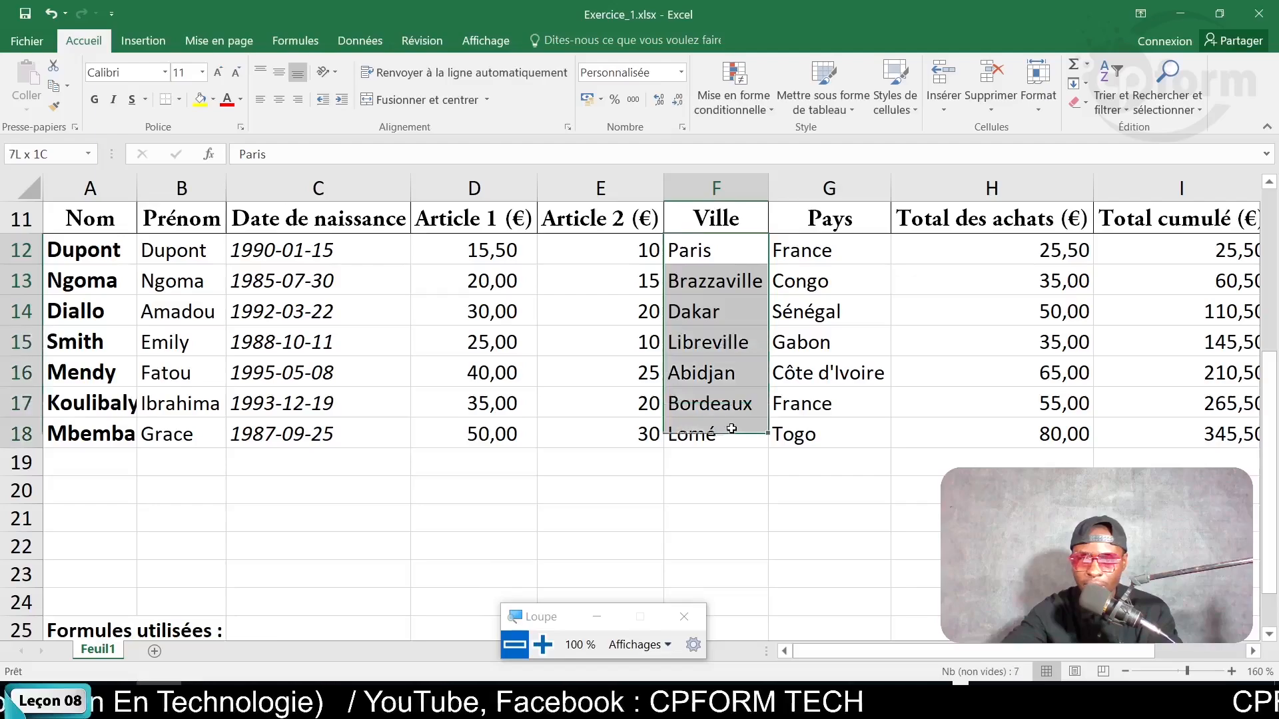
left_click(136, 104)
left_click(639, 567)
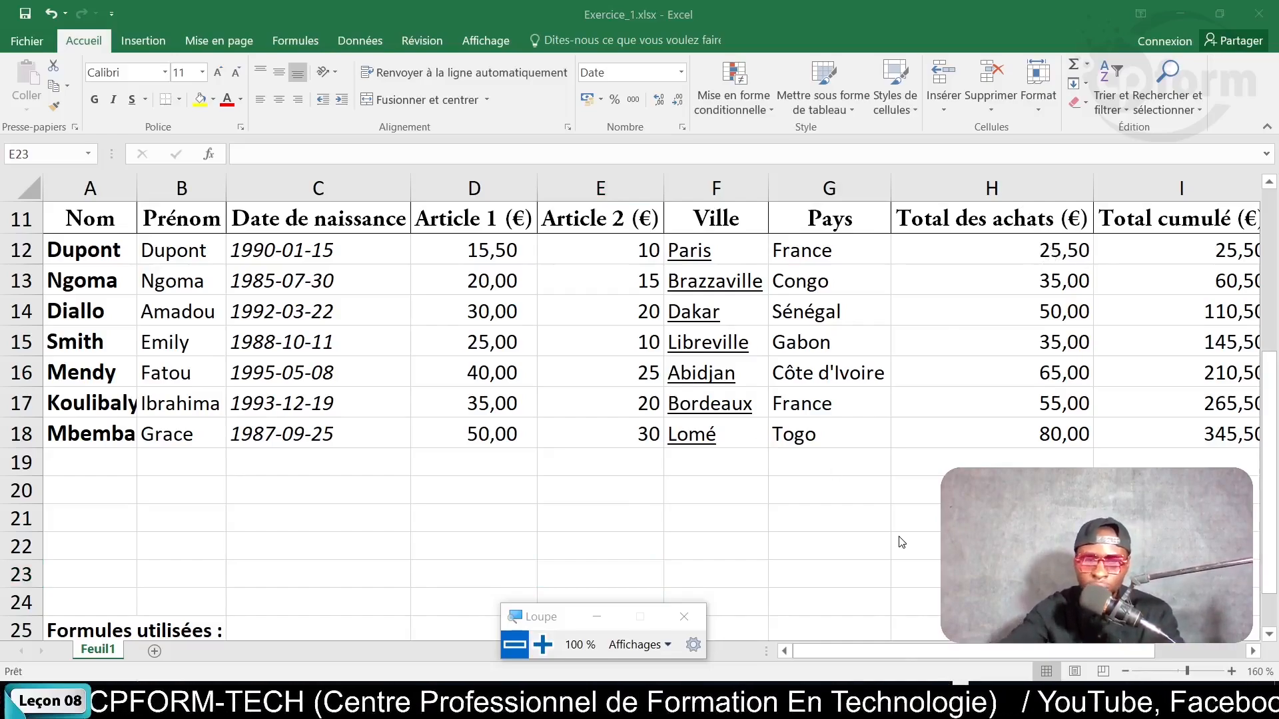
Step: Rotate the Article 1 amount in D12 counterclockwise and increase the height of row 12 so the tilted number fits
left_click(491, 246)
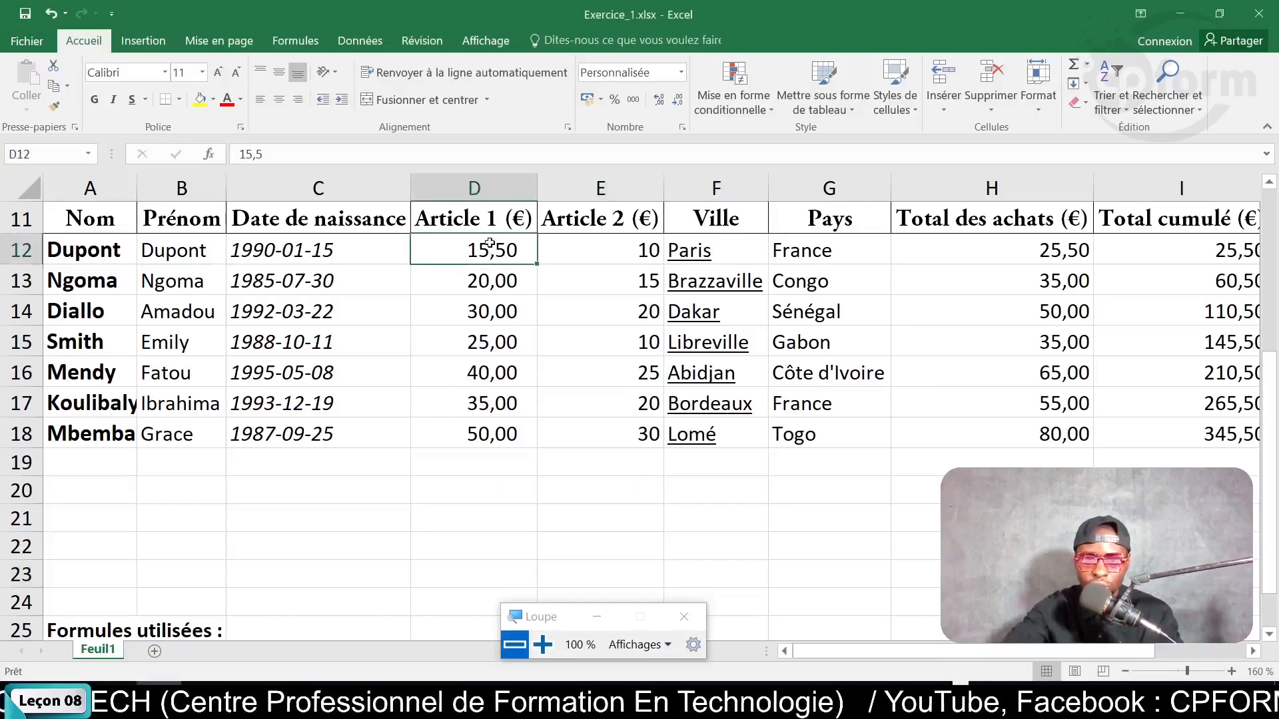
left_click(323, 74)
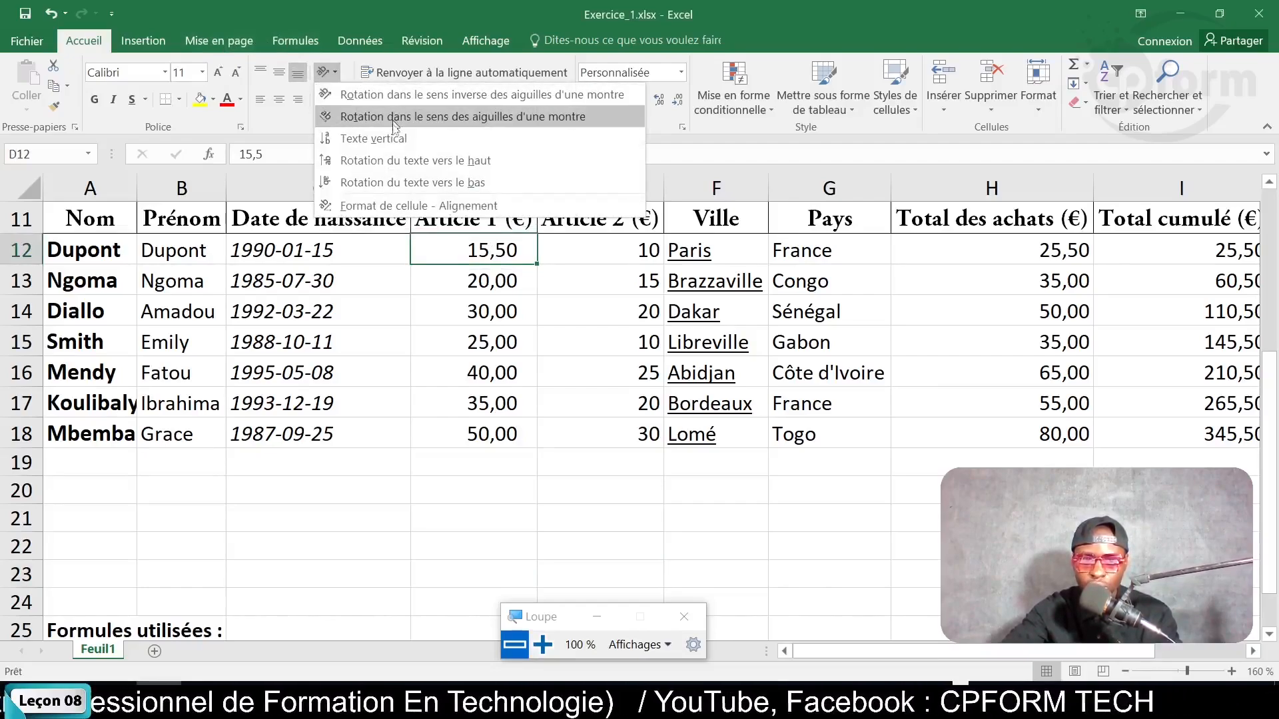
left_click(432, 97)
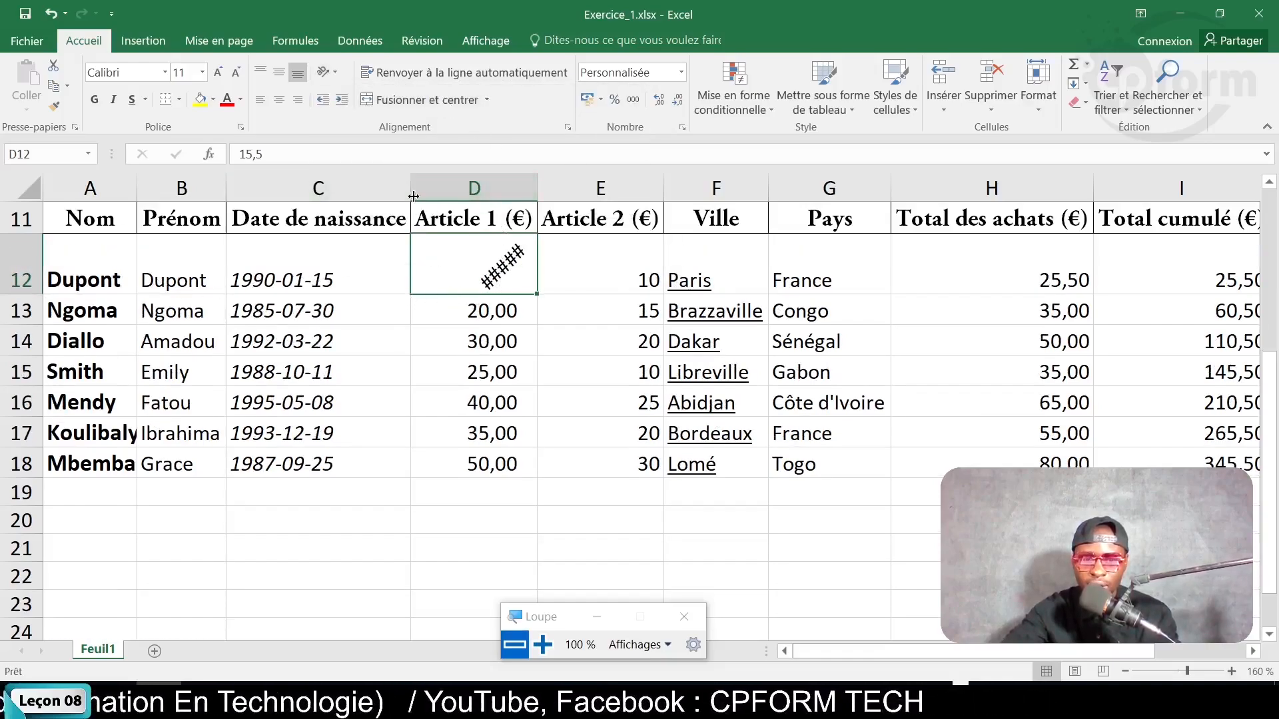
double_click(537, 192)
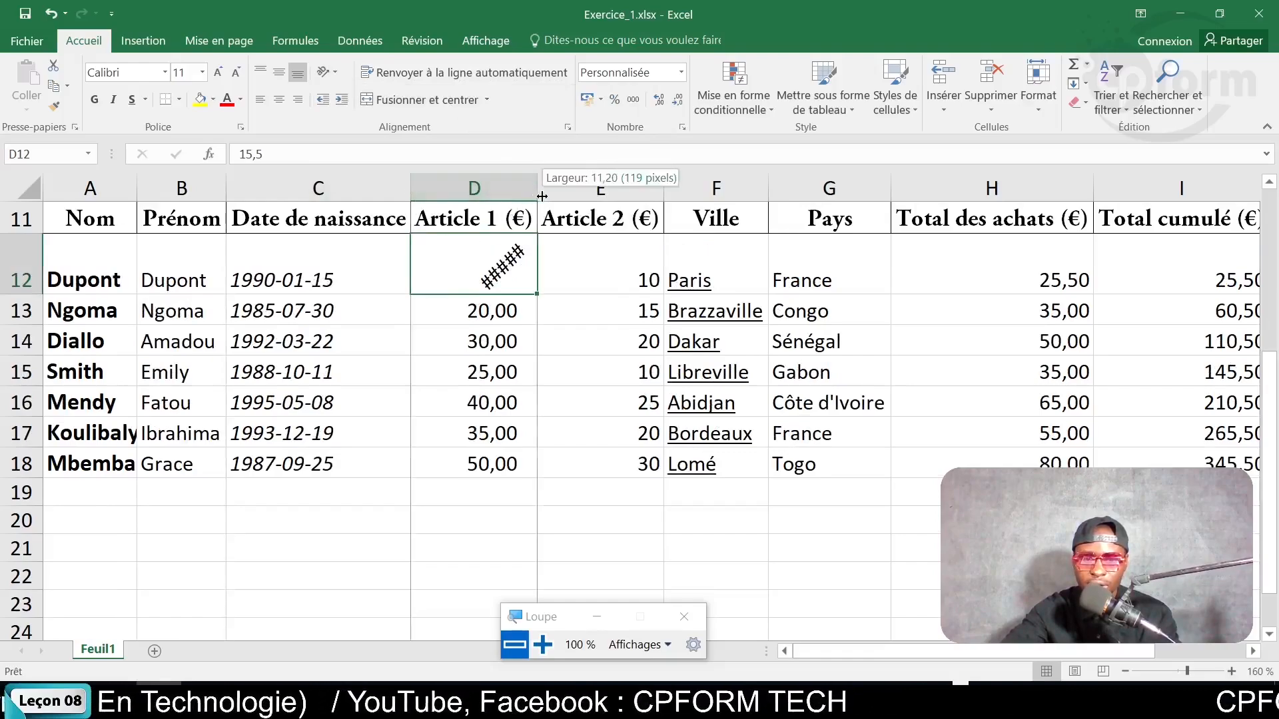
left_click_drag(25, 293, 26, 333)
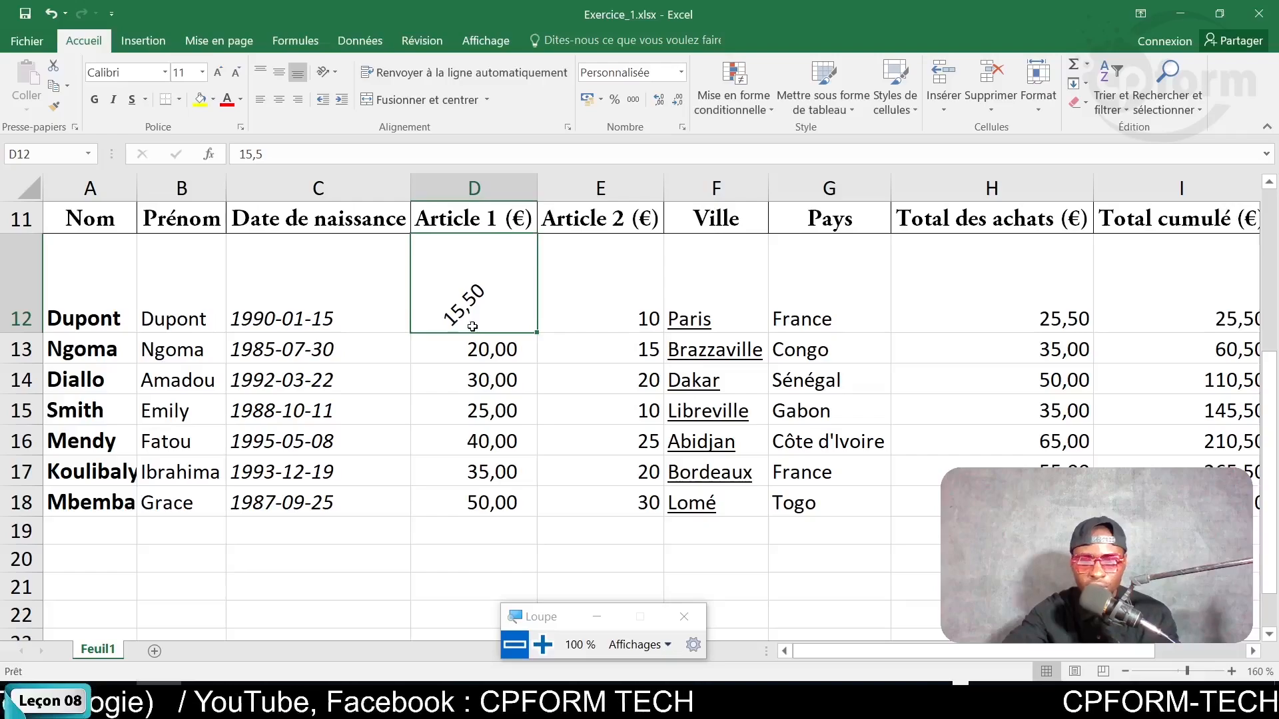
left_click(462, 377)
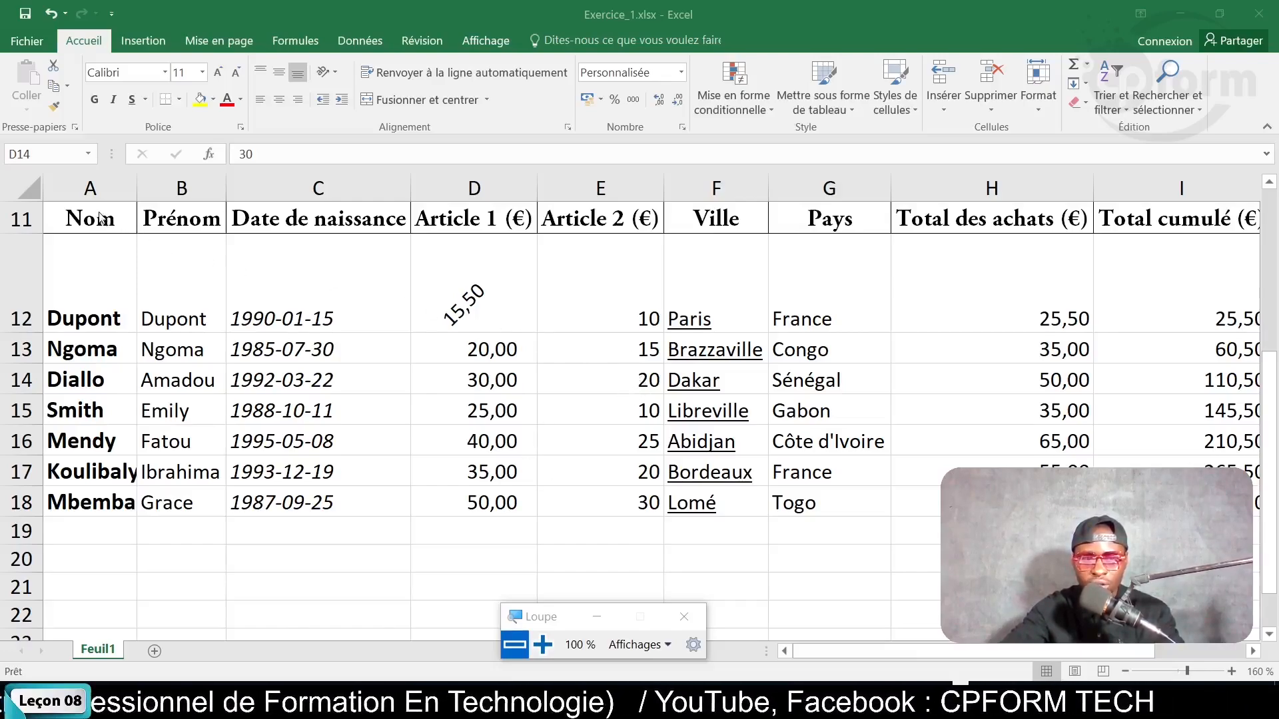
Step: Fill the header cells A11:I11 with yellow, then replace the fill with the theme blue
left_click_drag(87, 216, 1075, 219)
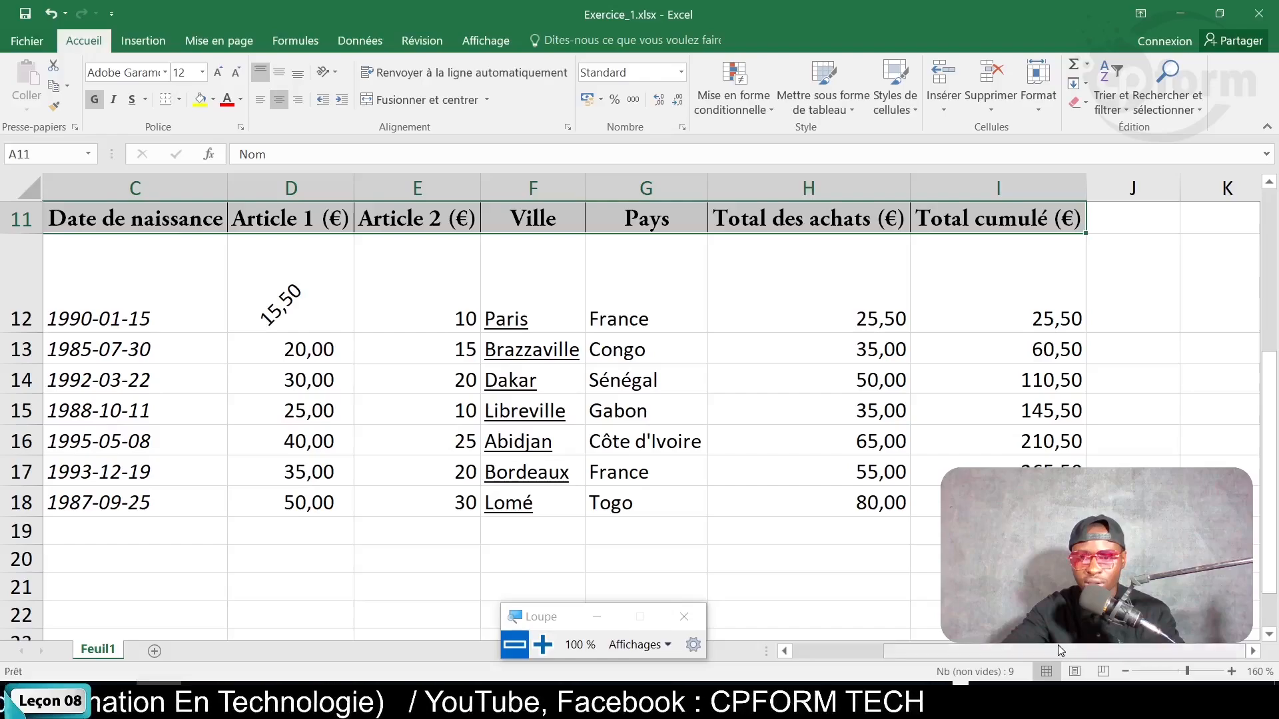
left_click_drag(1058, 651, 811, 649)
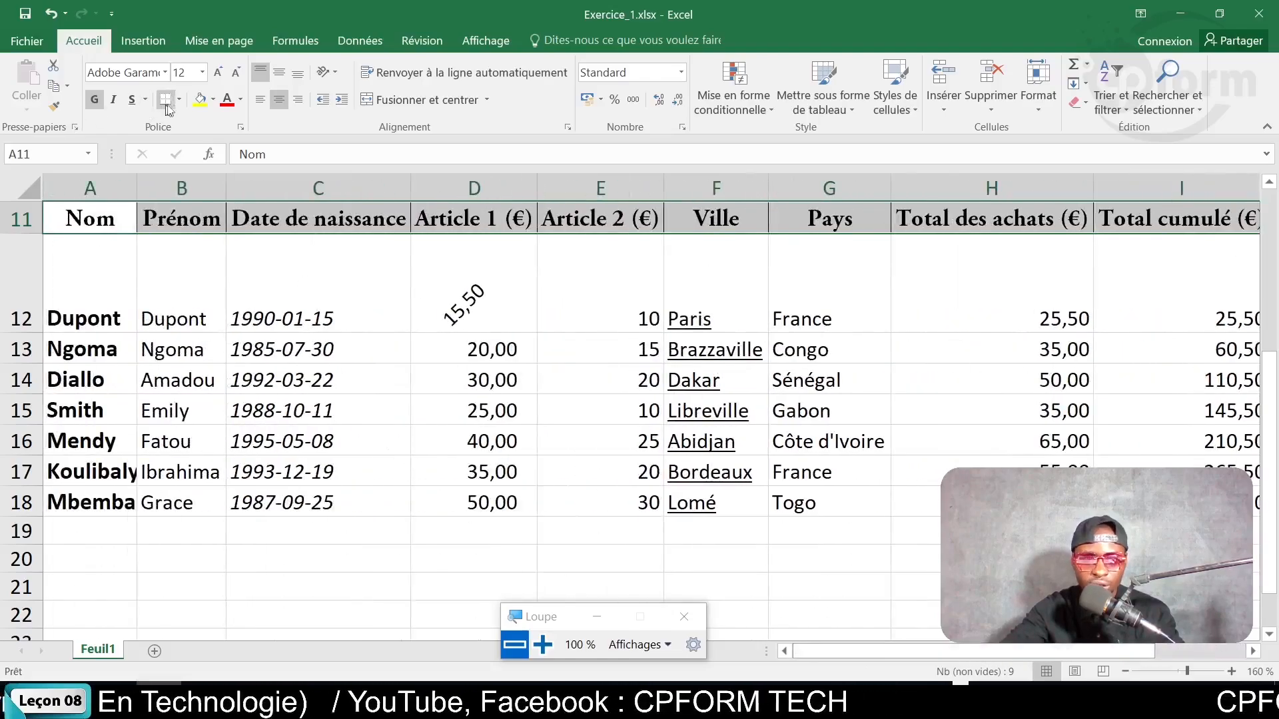
left_click(200, 100)
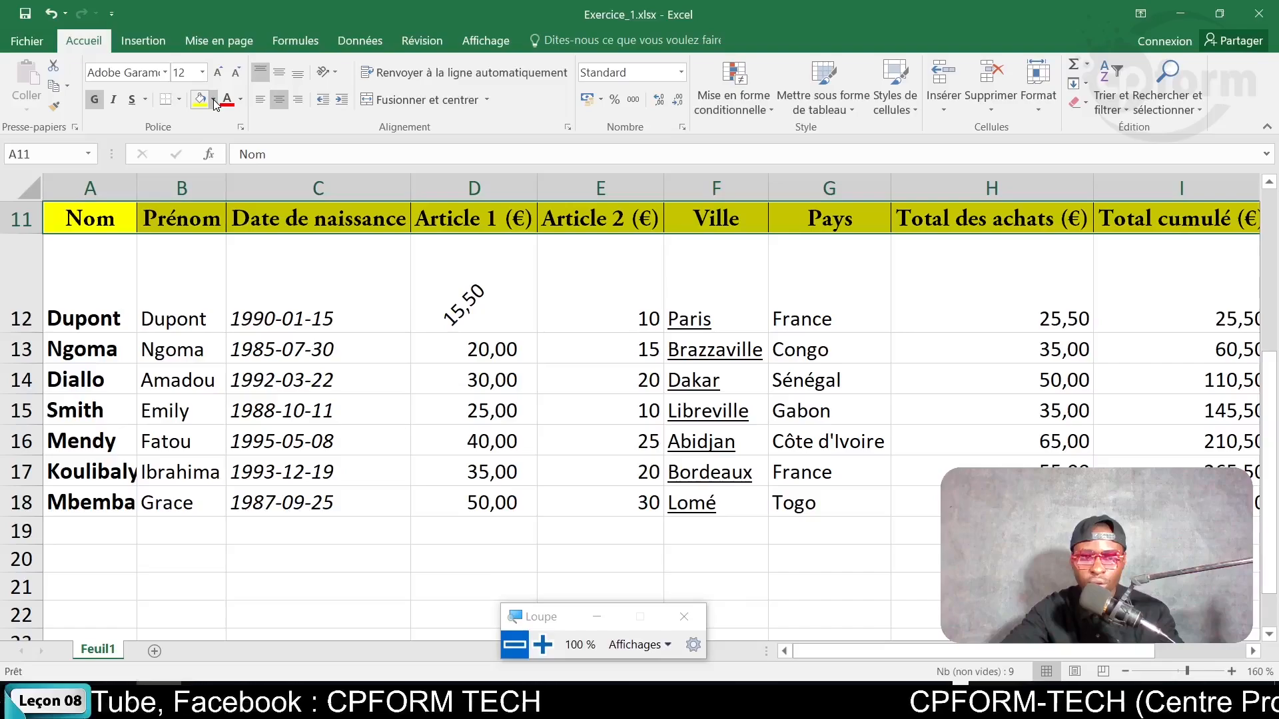
left_click(214, 100)
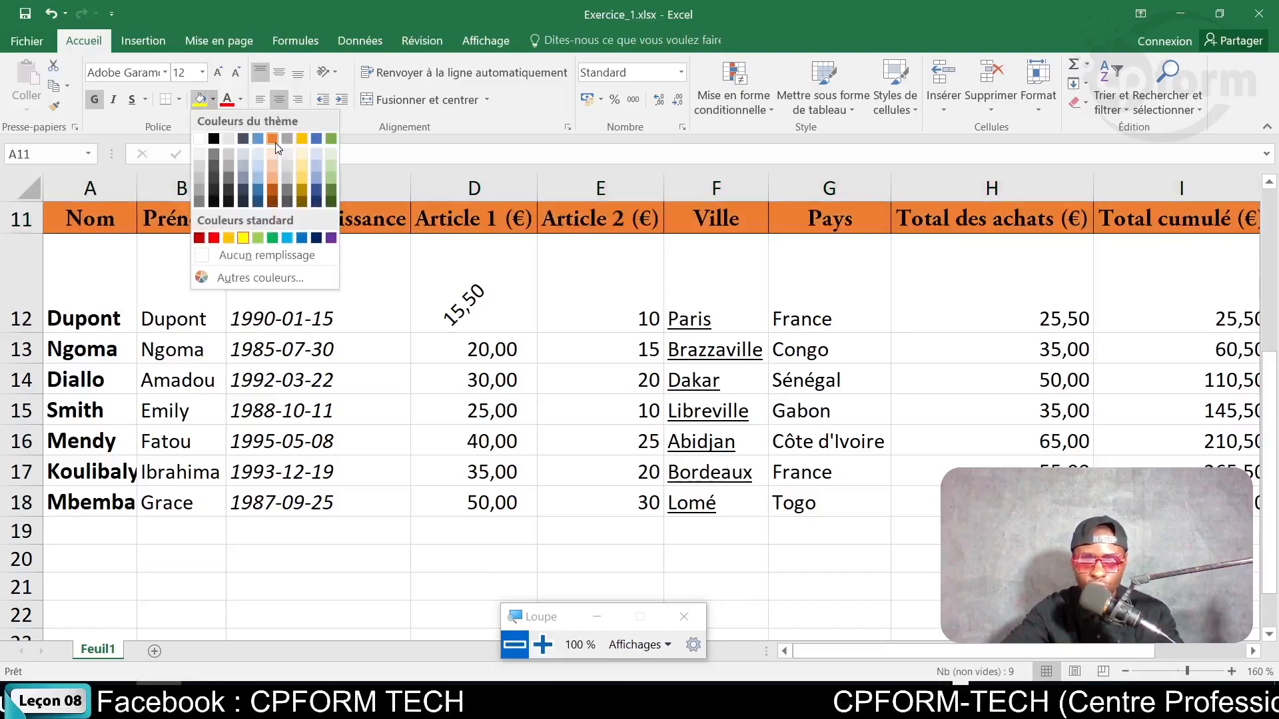
left_click(317, 141)
left_click(513, 284)
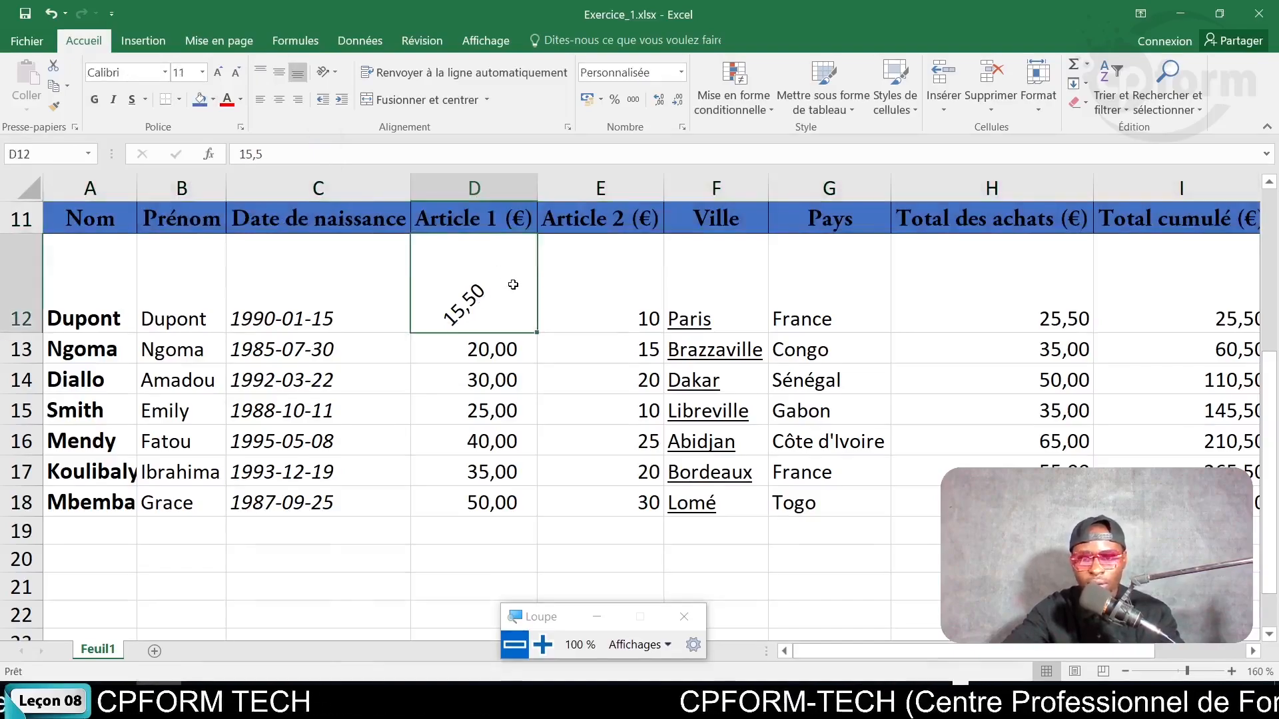
Step: Set the font color of the header cells A11:I11 to white and deselect the range
left_click_drag(106, 220, 1181, 221)
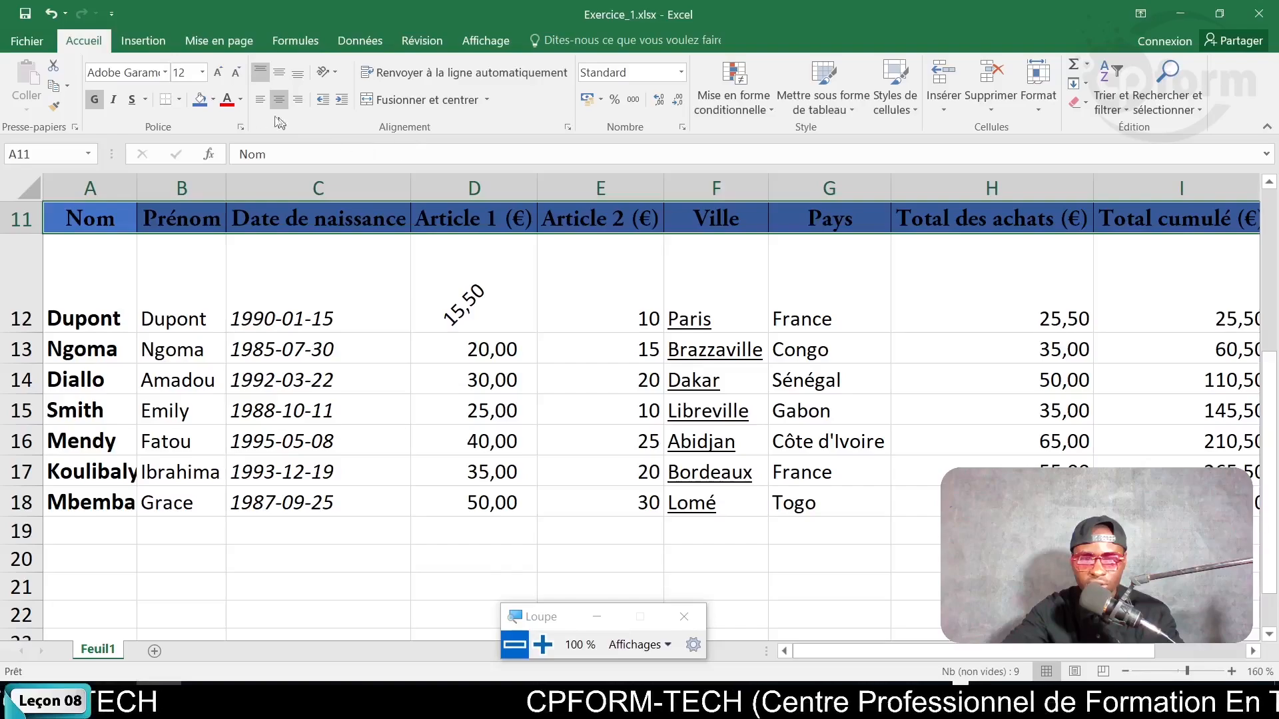
left_click(240, 100)
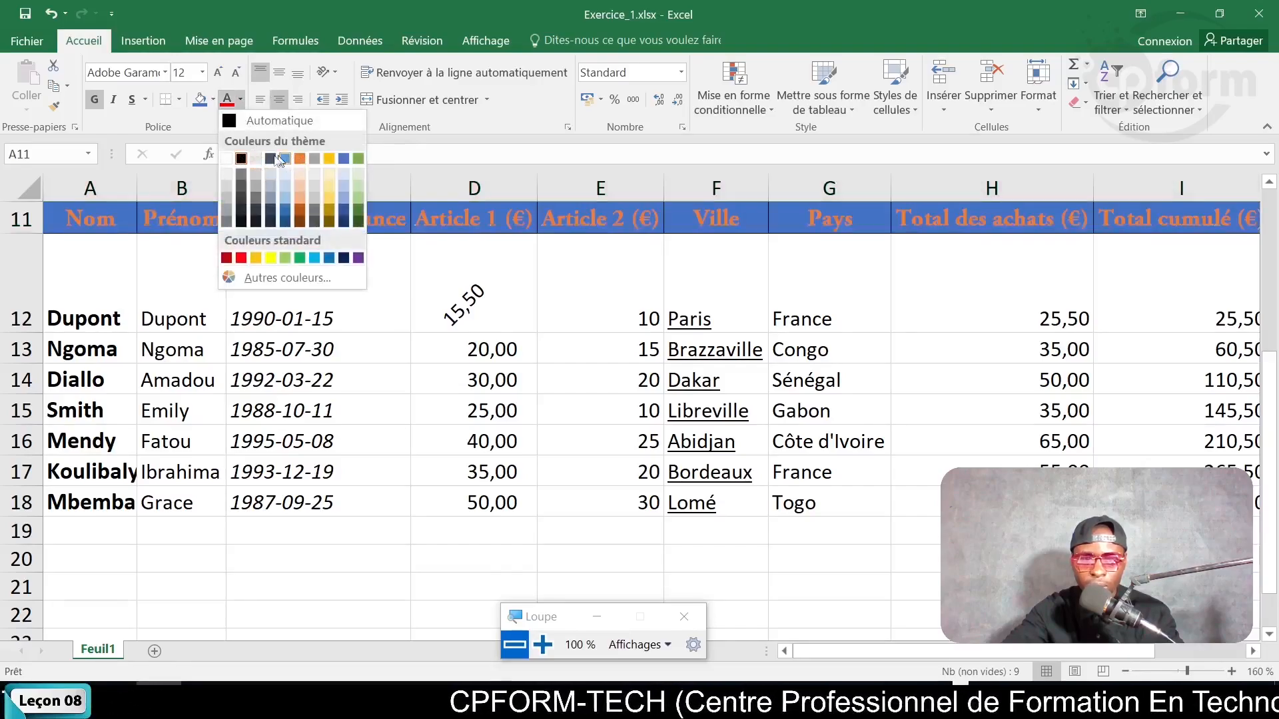
left_click(229, 171)
left_click(408, 261)
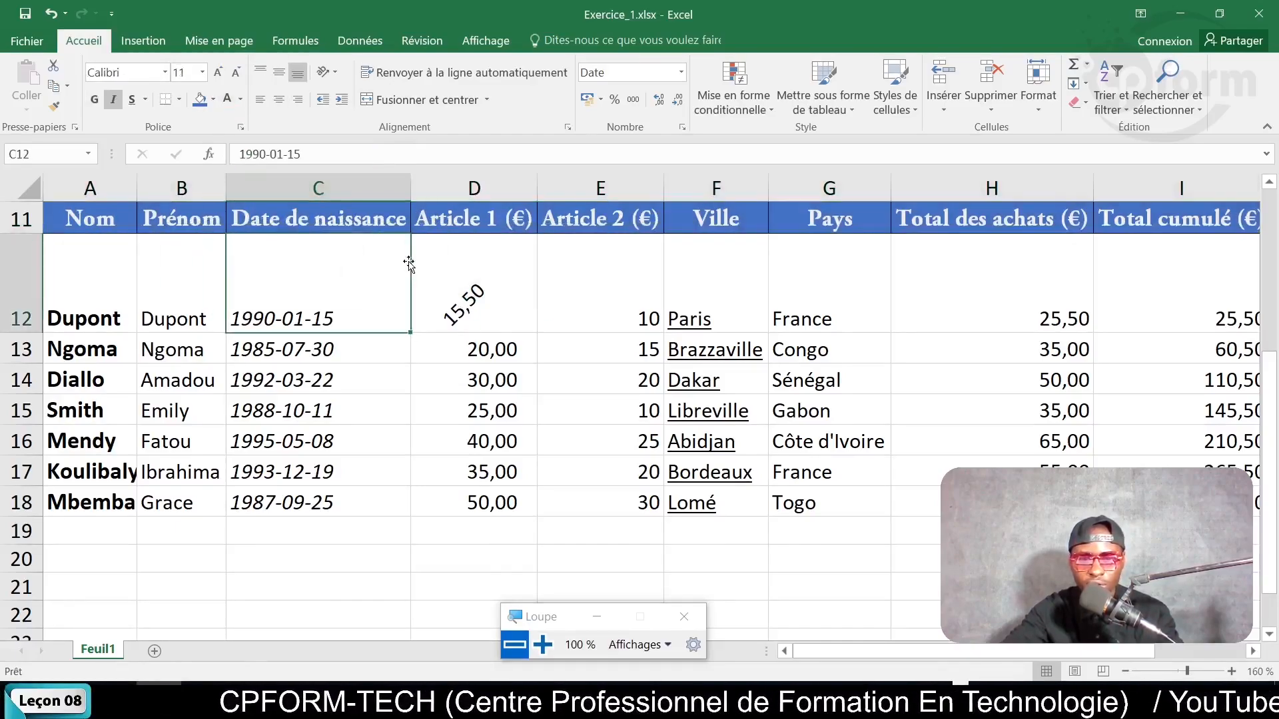